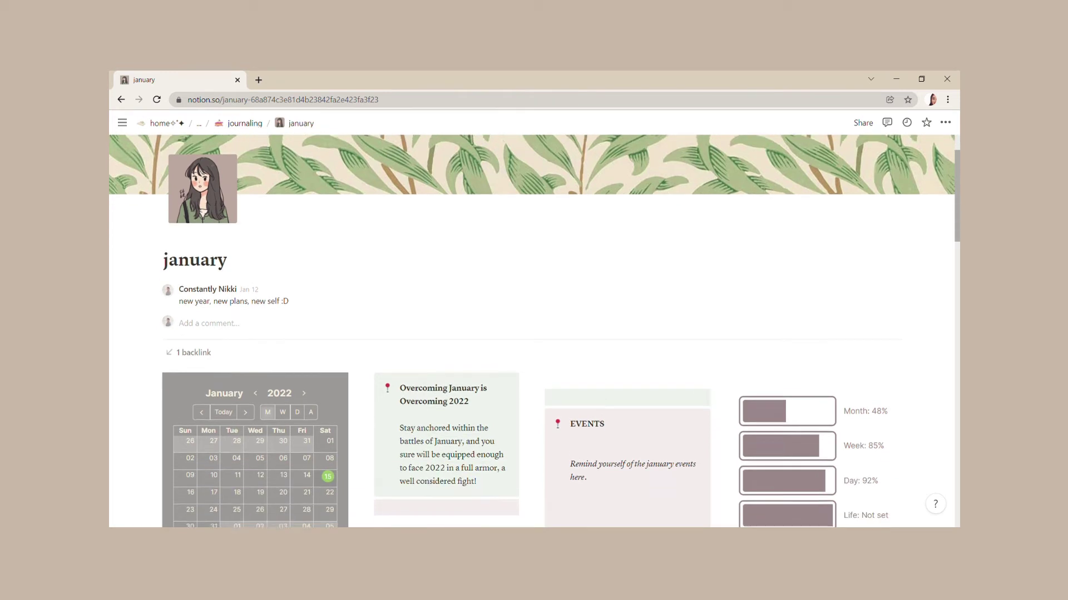
# Scroll down the journaling page to the Bullet Journal Inspired Setups heading.
pyautogui.scroll(-10, 949, 438)
pyautogui.scroll(6, 949, 438)
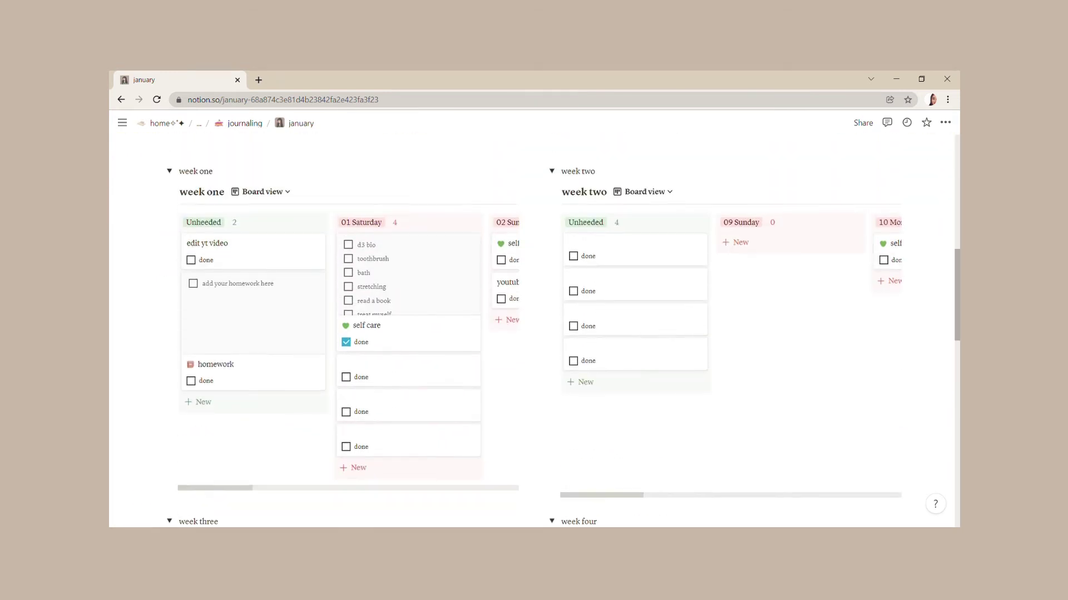
pyautogui.scroll(-12, 949, 438)
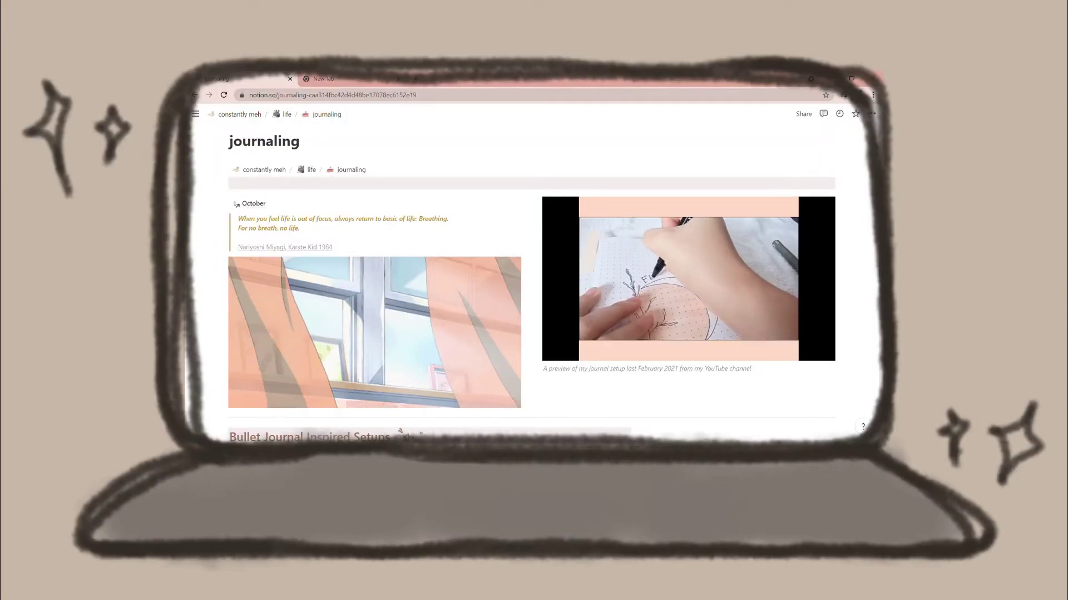
pyautogui.scroll(-2, 531, 278)
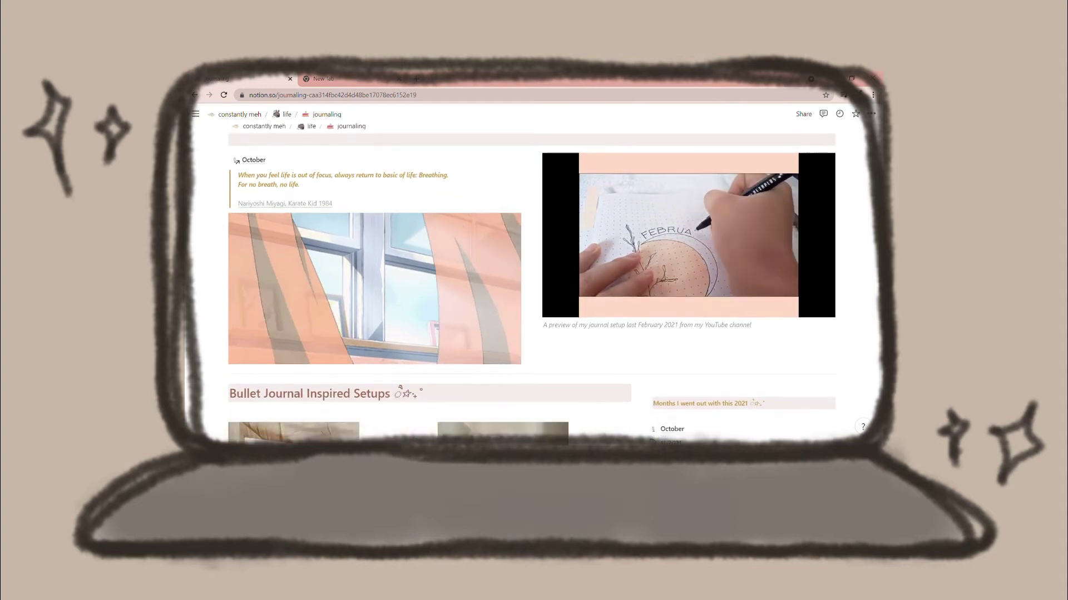
pyautogui.scroll(-2, 531, 278)
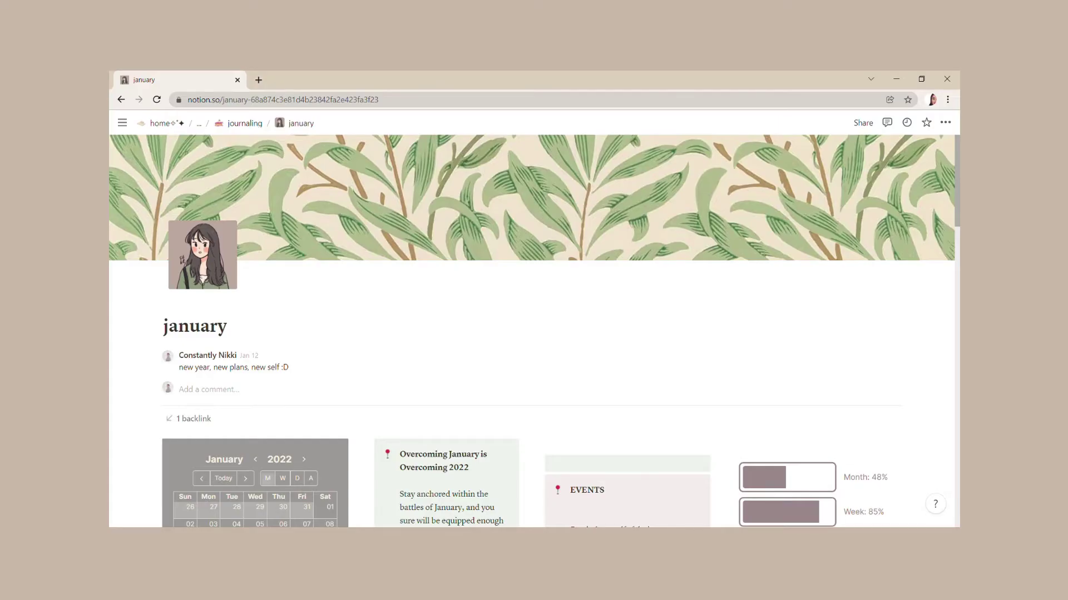
pyautogui.scroll(-2, 533, 331)
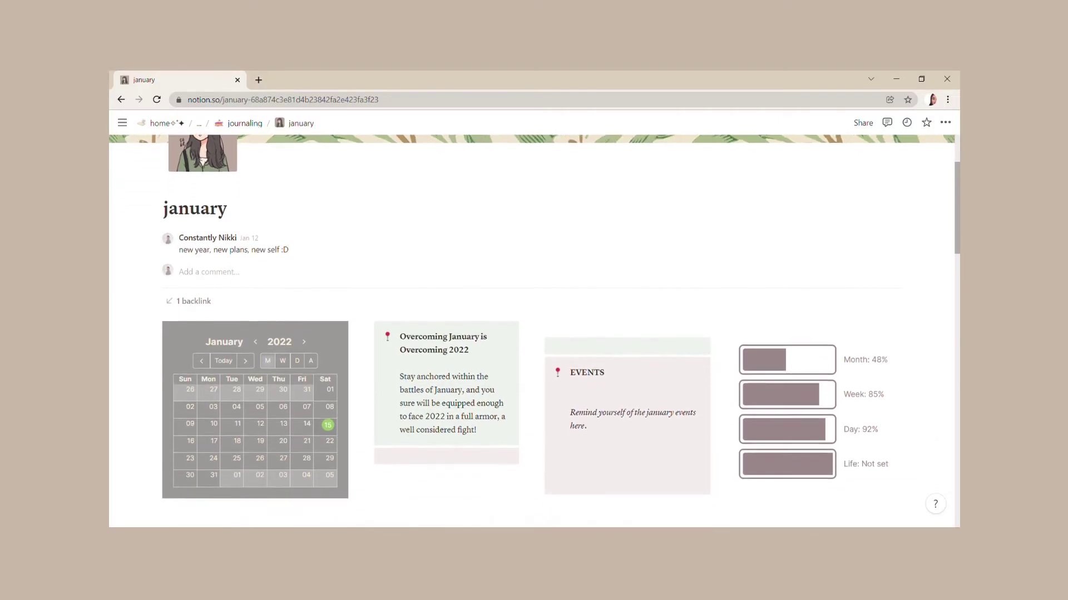
pyautogui.scroll(-3, 534, 331)
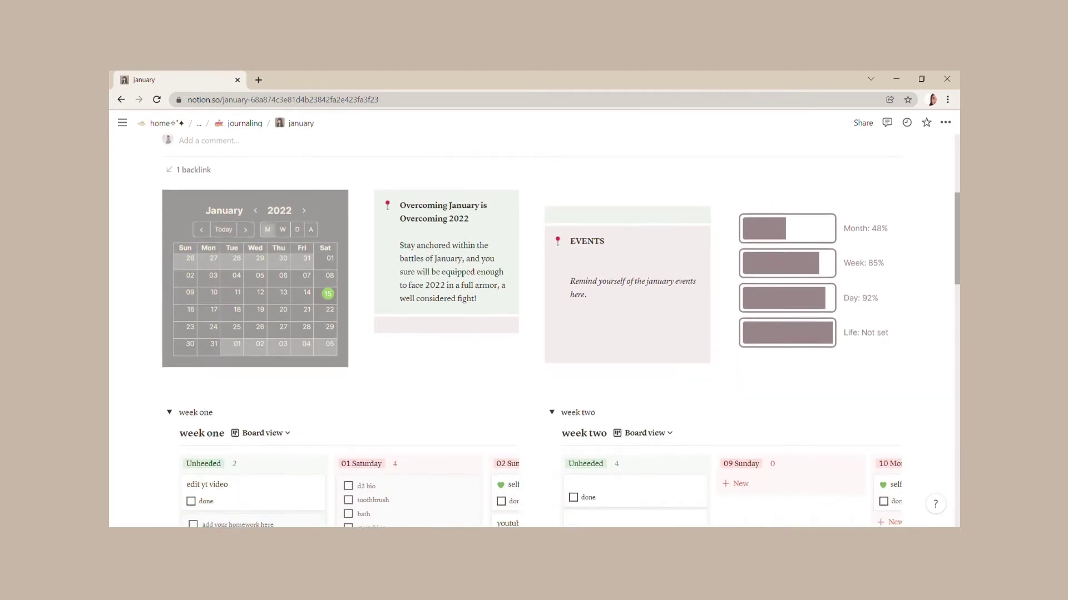
pyautogui.scroll(-3, 534, 331)
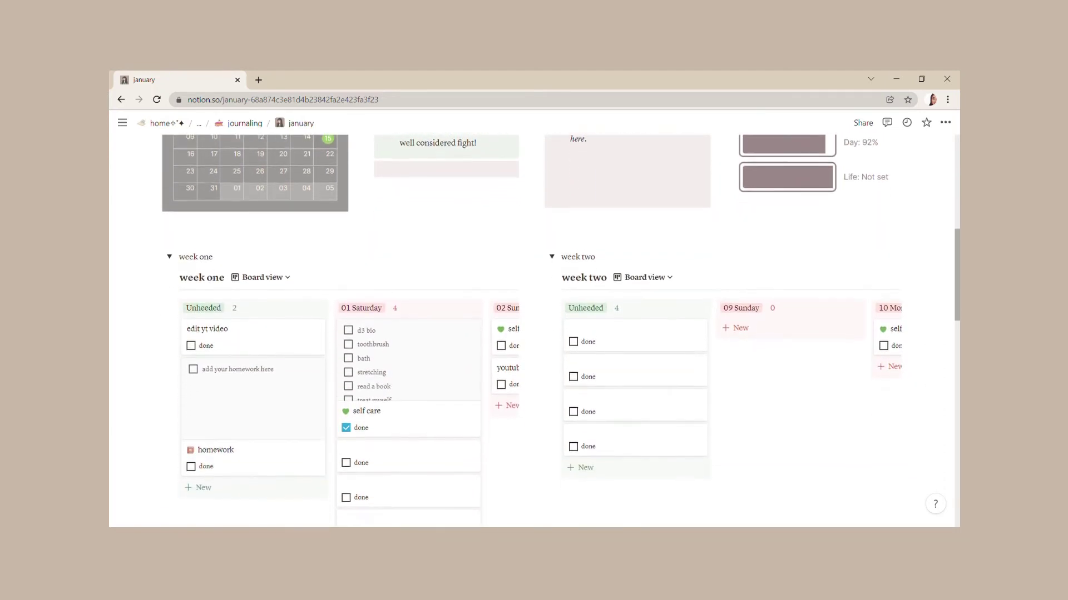
pyautogui.scroll(-3, 534, 331)
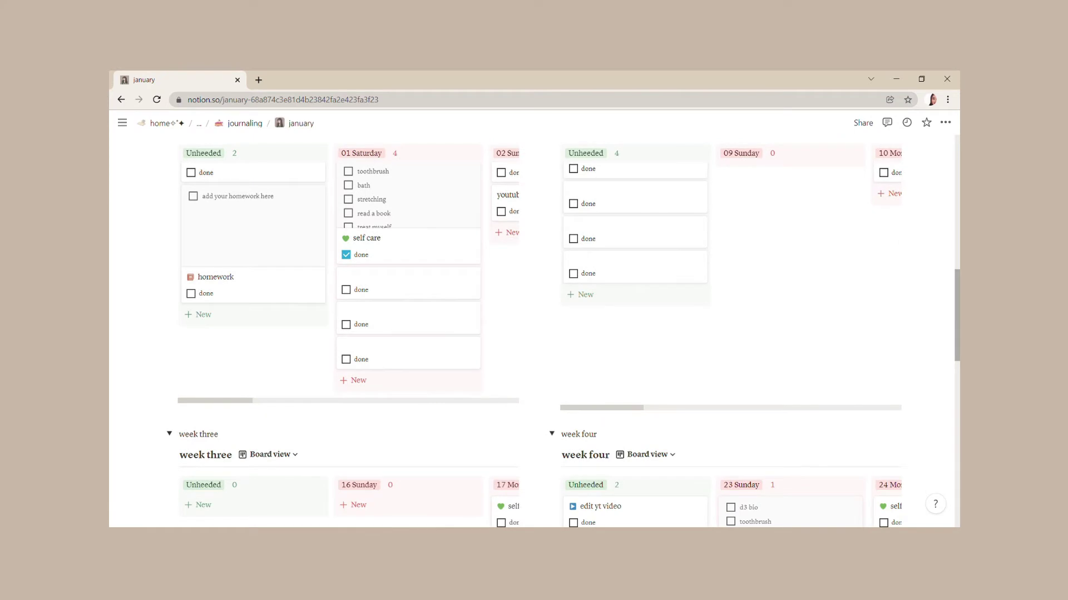
pyautogui.scroll(-6, 534, 331)
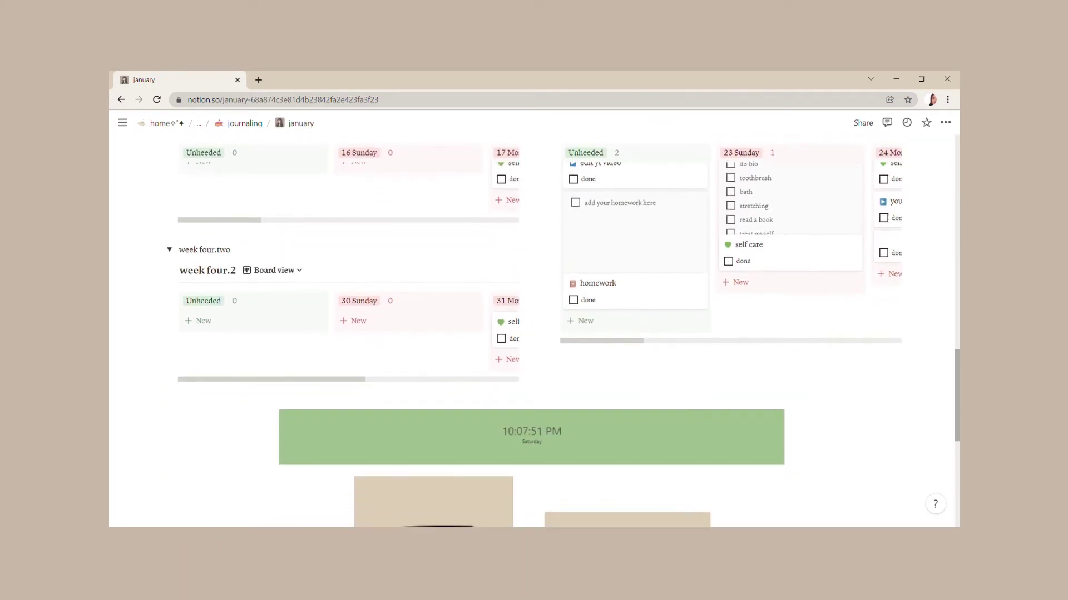
pyautogui.scroll(-4, 533, 331)
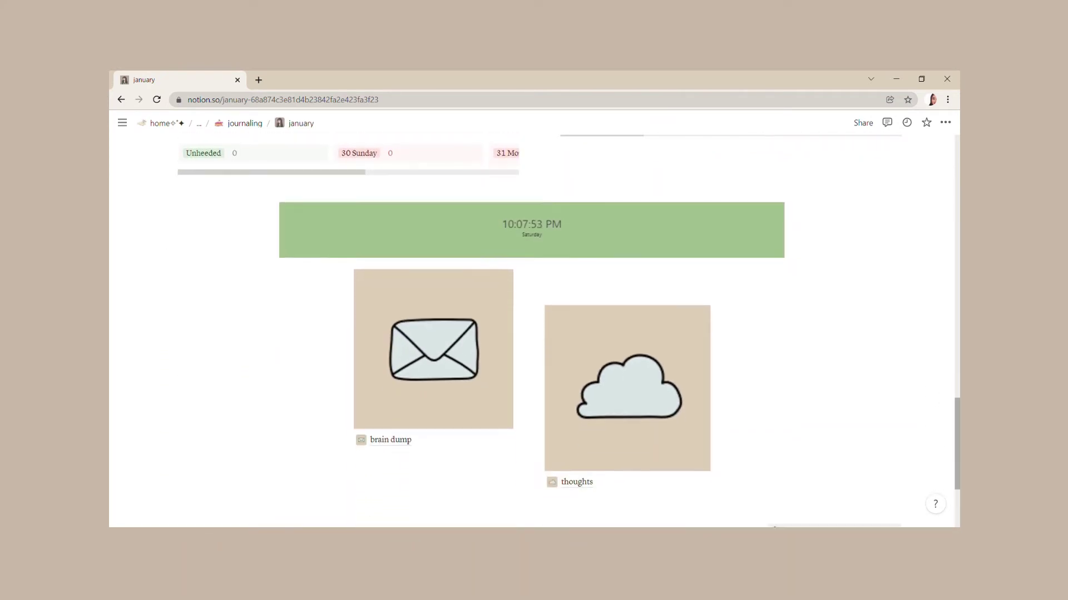
pyautogui.scroll(-3, 957, 388)
pyautogui.scroll(3, 957, 388)
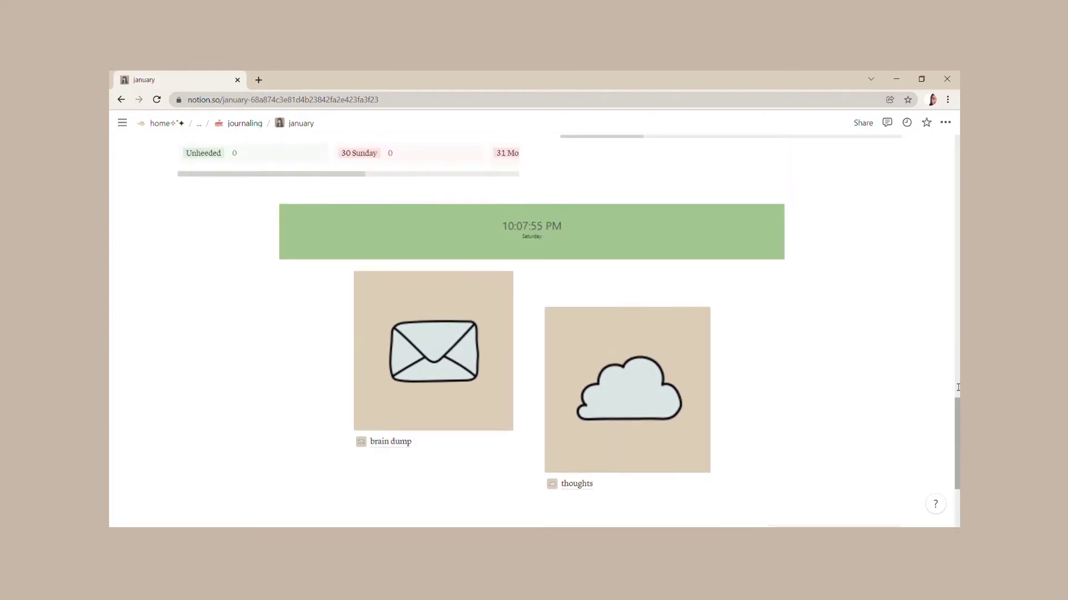
pyautogui.scroll(15, 958, 387)
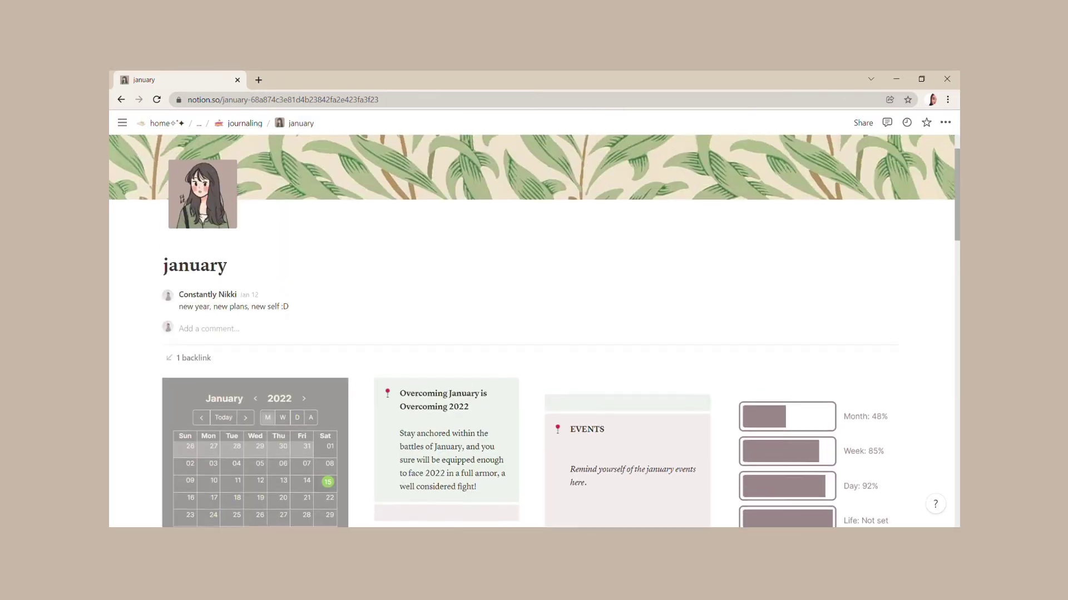
pyautogui.scroll(2, 959, 112)
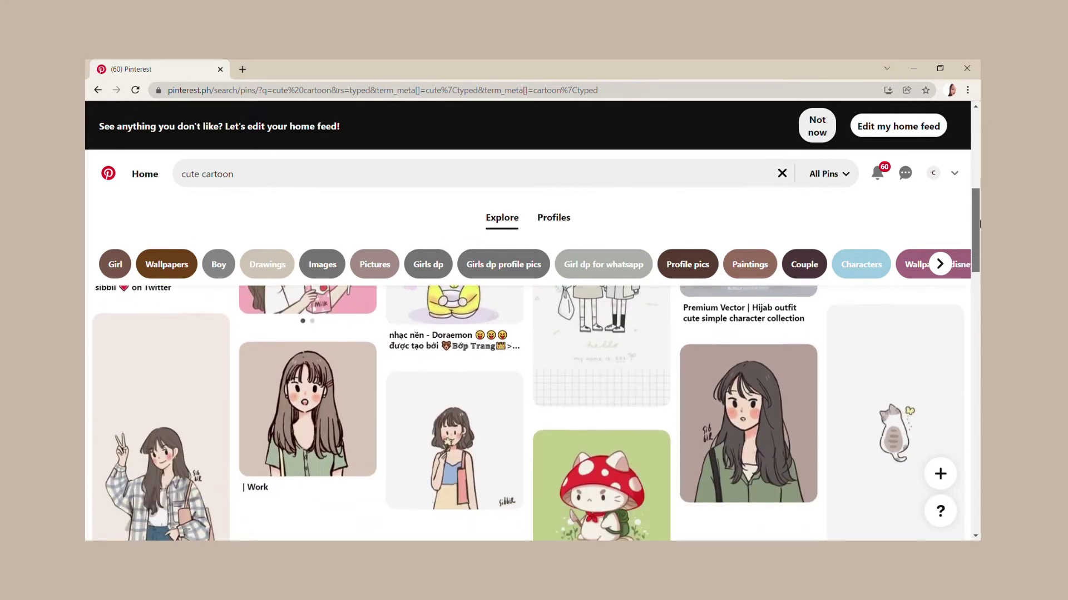
# Open a cartoon girl pin from the 'cute cartoon' Pinterest results.
pyautogui.click(744, 416)
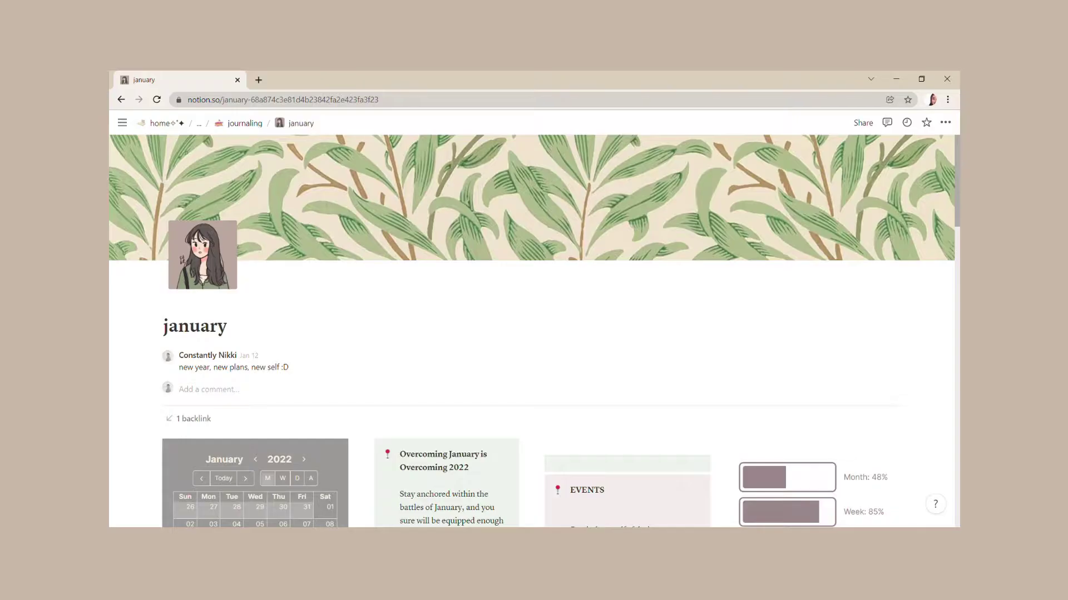
# Scroll the December page to its weekly picture cards and 'december at a glance' calendar.
pyautogui.scroll(-2, 534, 330)
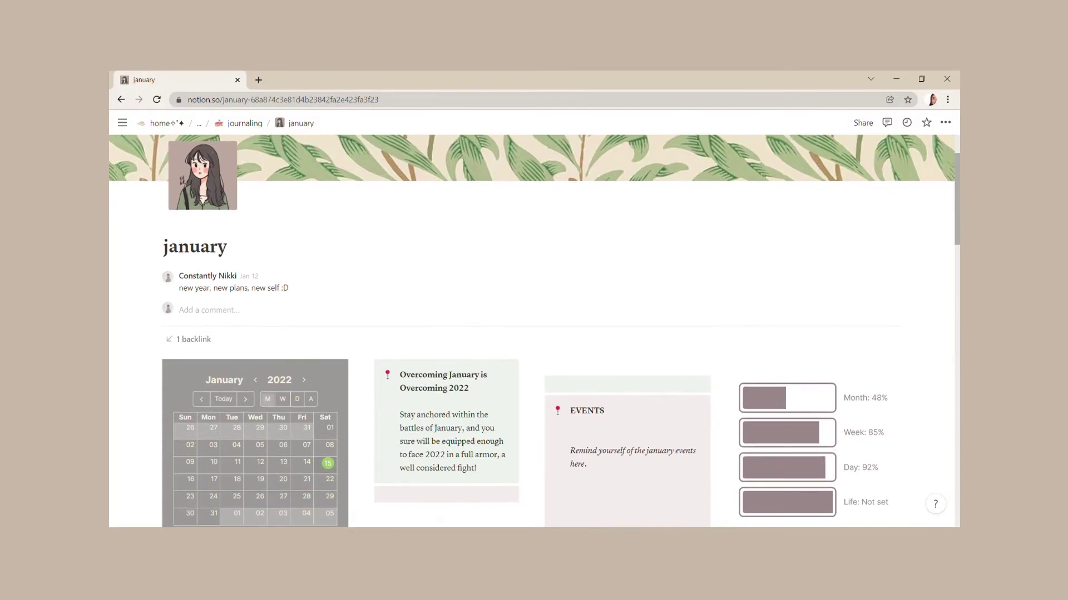
pyautogui.scroll(-2, 534, 331)
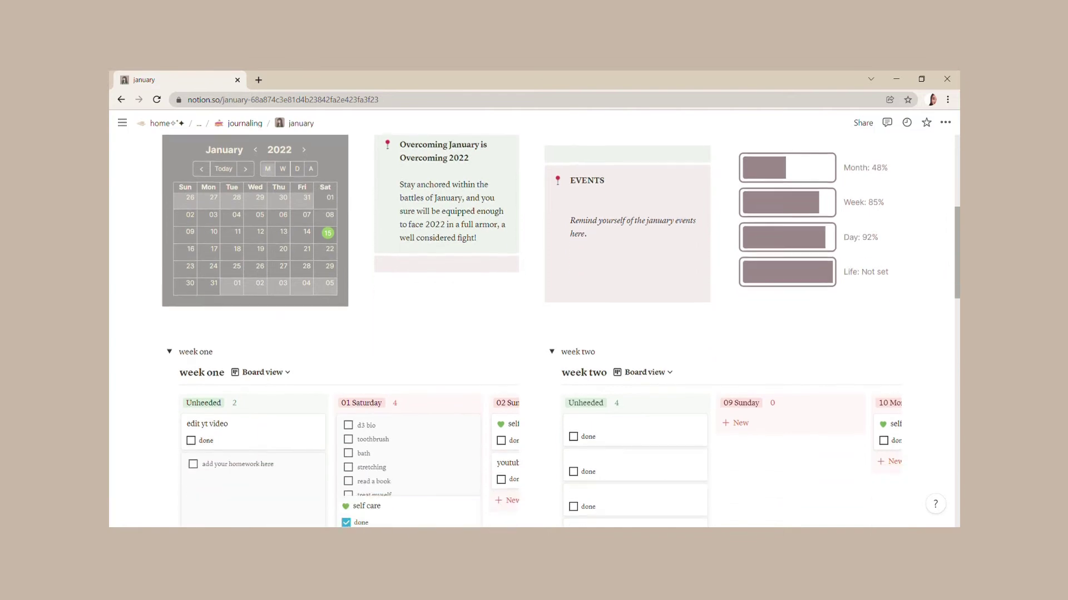
pyautogui.scroll(-2, 562, 334)
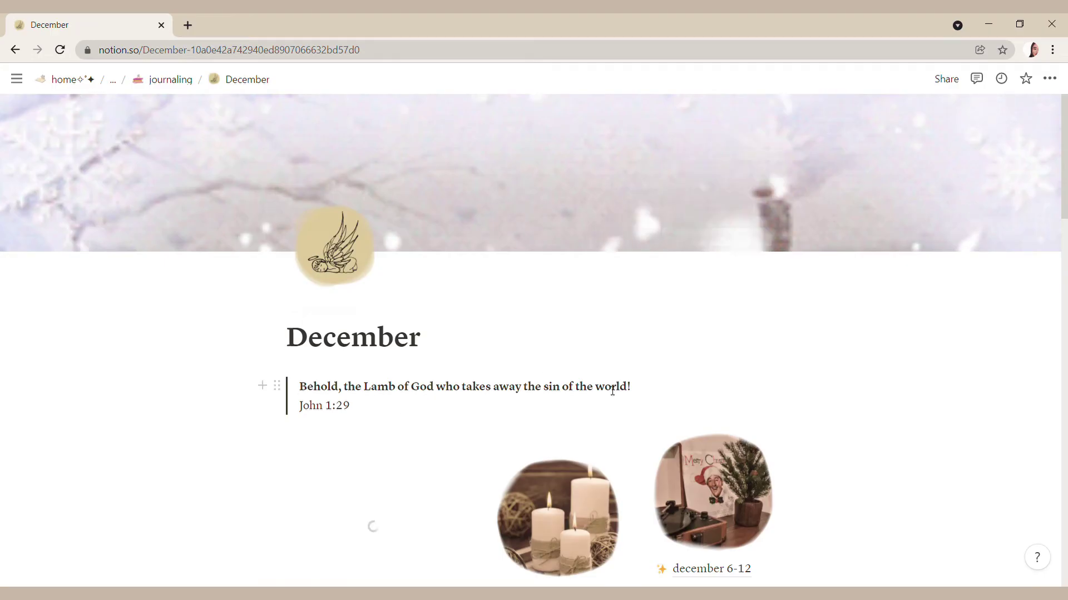
pyautogui.scroll(-10, 612, 391)
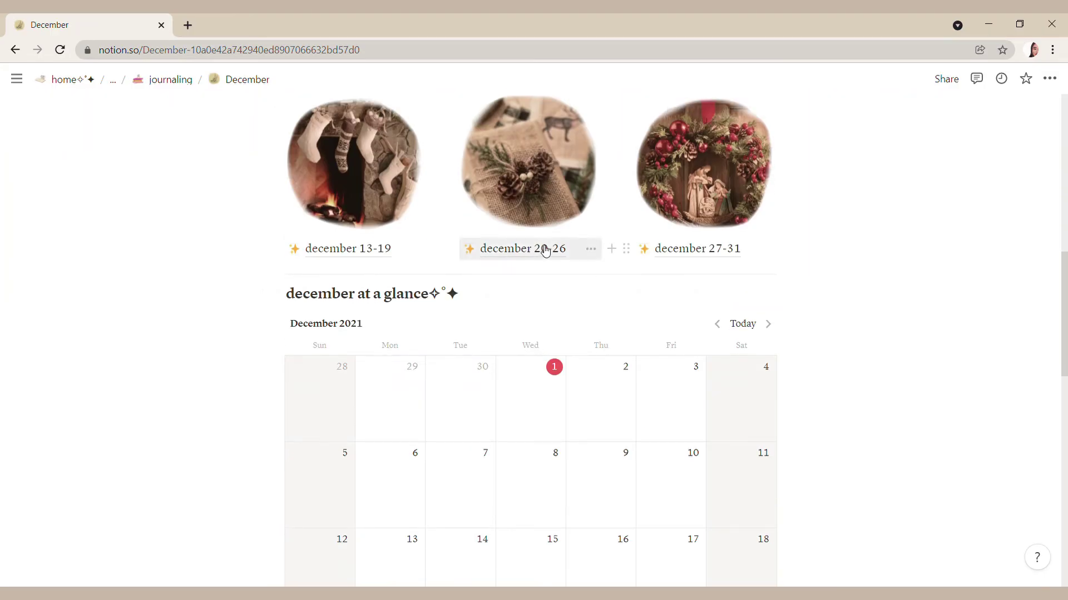
# Open the december 27-31 weekly page and view its week four board and events.
pyautogui.click(545, 249)
pyautogui.scroll(-5, 560, 259)
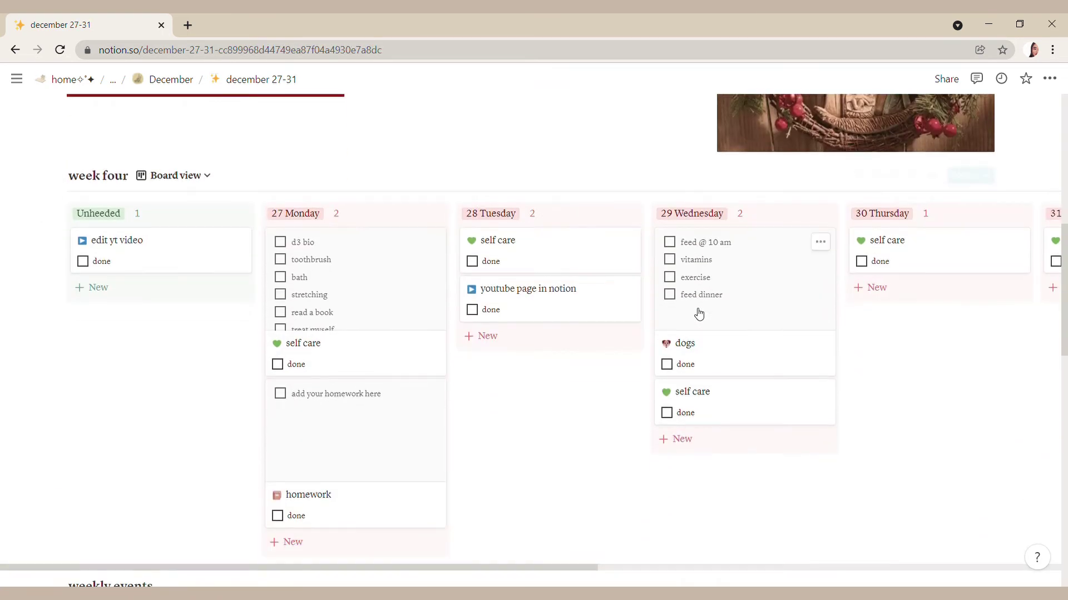
pyautogui.scroll(-4, 700, 310)
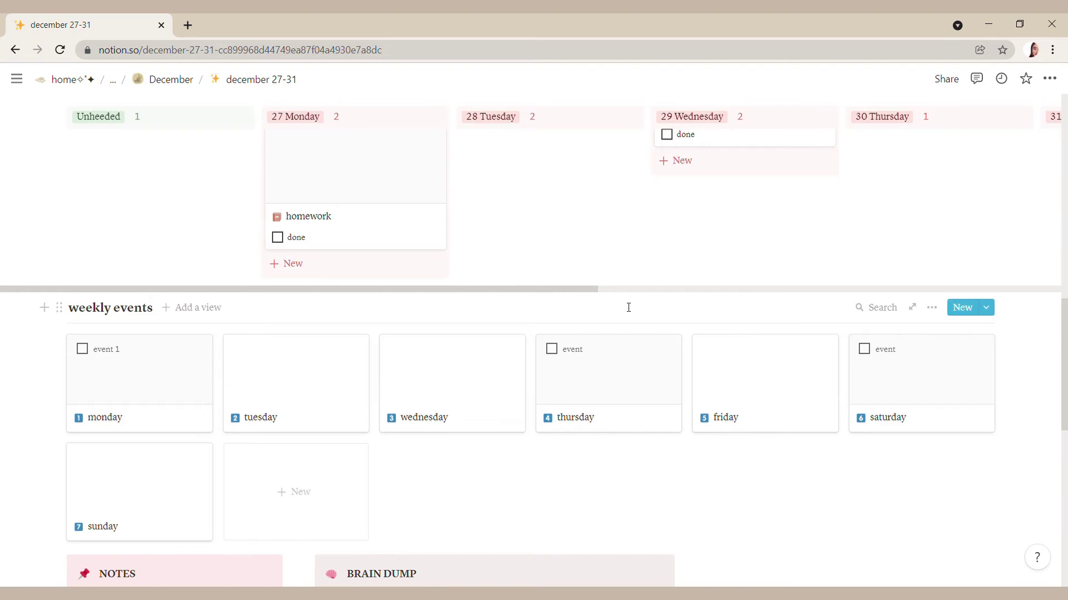
pyautogui.scroll(1, 395, 332)
pyautogui.scroll(10, 395, 332)
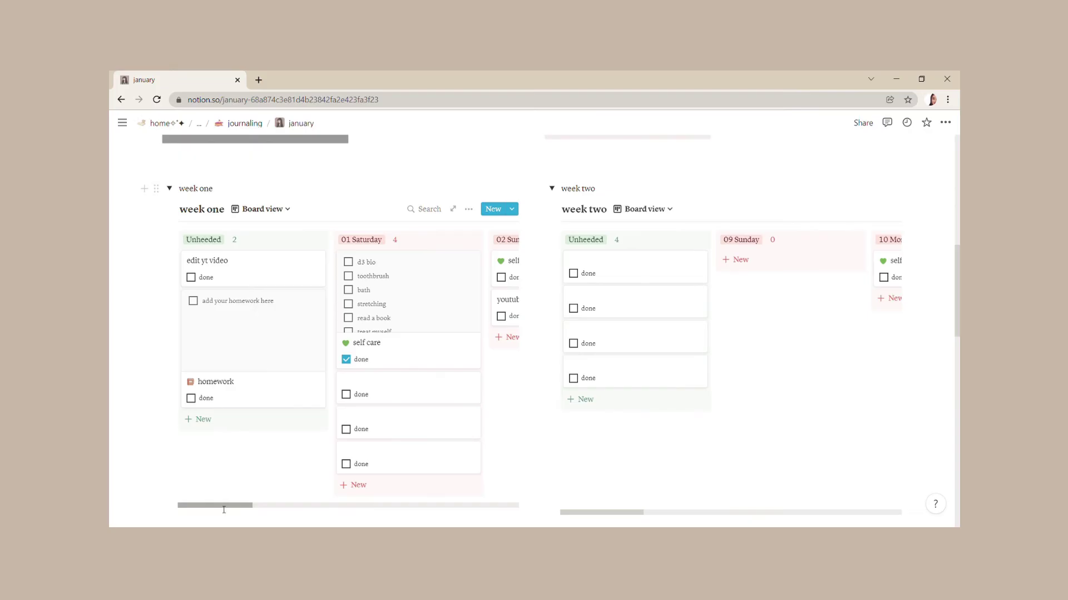
# Add self care, pet and study cards to 09 Sunday, marking self care and study done.
pyautogui.moveTo(222, 508); pyautogui.dragTo(135, 504)
pyautogui.moveTo(214, 510); pyautogui.dragTo(118, 523)
pyautogui.click(738, 259)
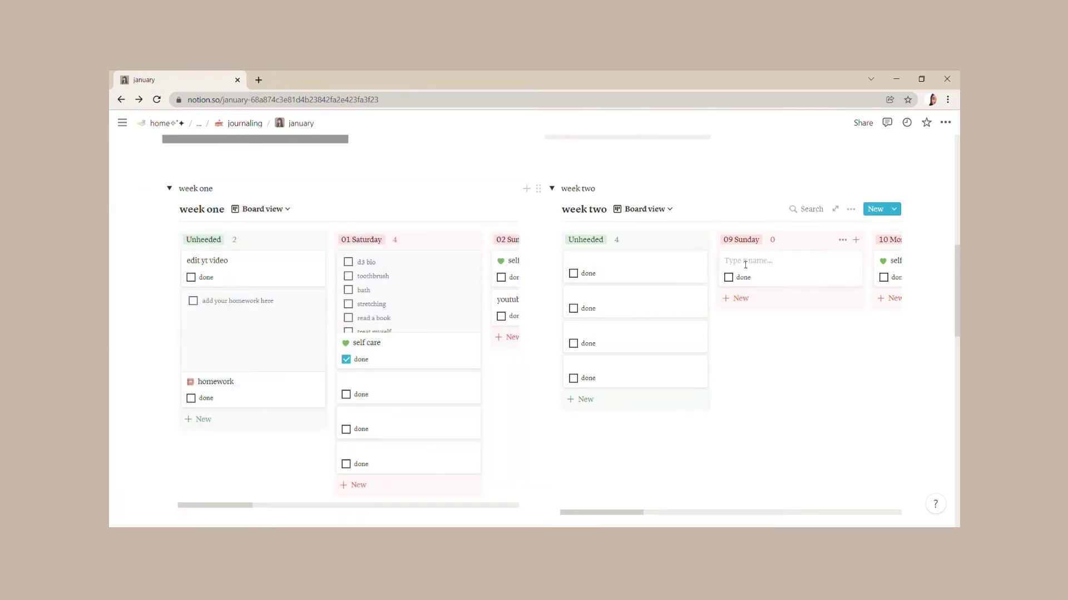
pyautogui.write('self care')
pyautogui.click(740, 298)
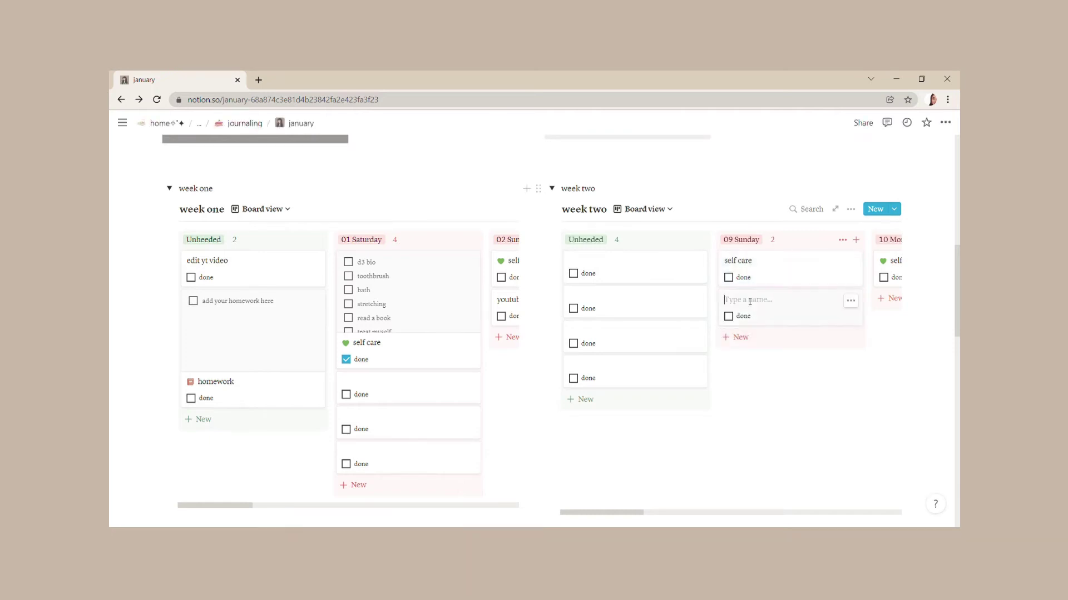
pyautogui.write('pet')
pyautogui.click(752, 342)
pyautogui.write('study')
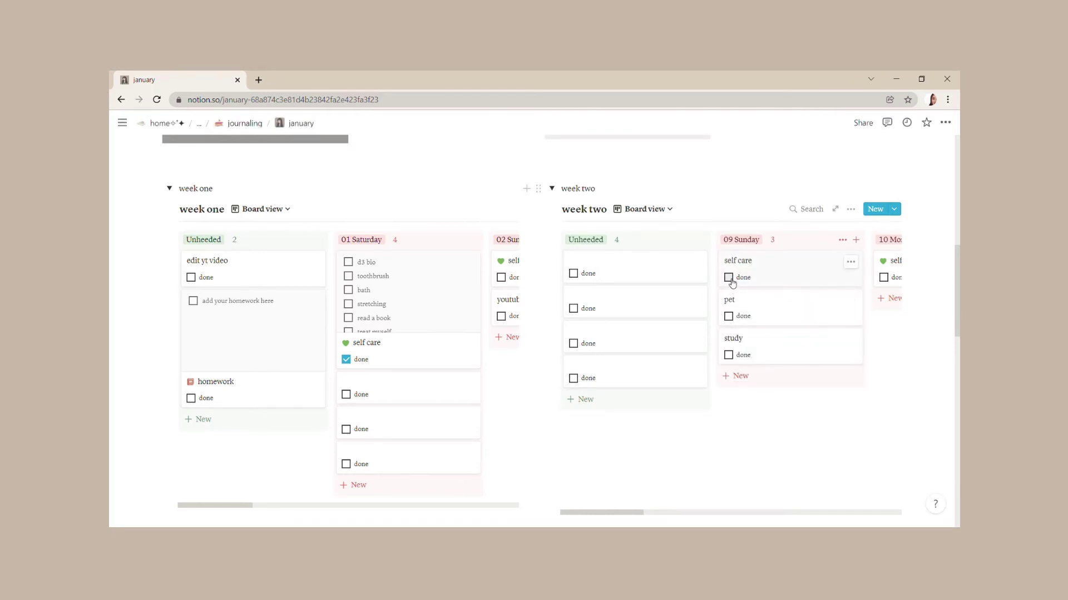
pyautogui.click(729, 278)
pyautogui.click(728, 355)
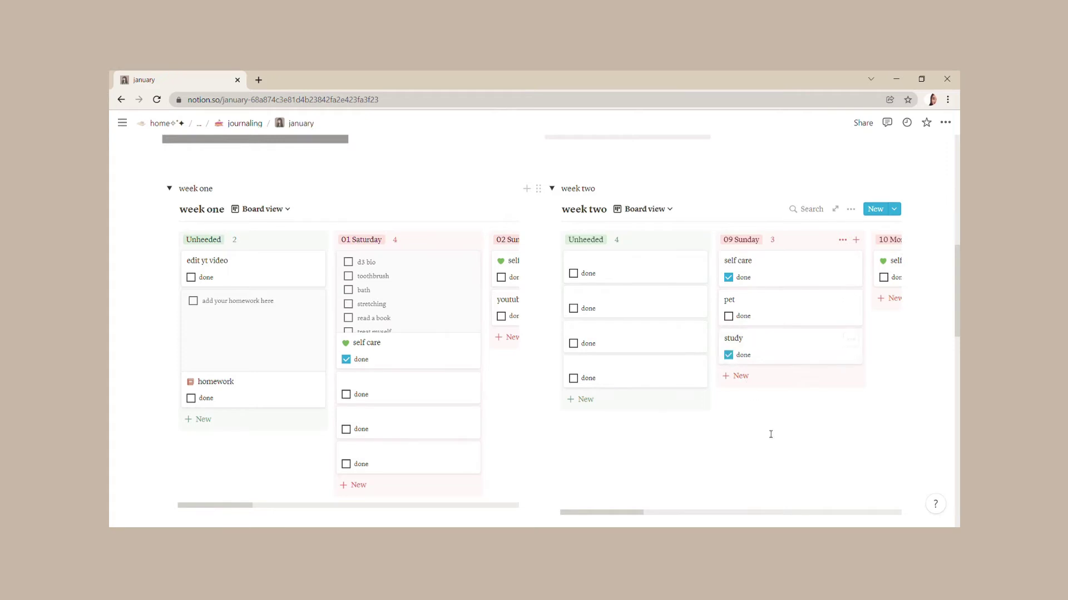
# Tick off toothbrush and bath in the 01 Saturday self care checklist.
pyautogui.click(453, 298)
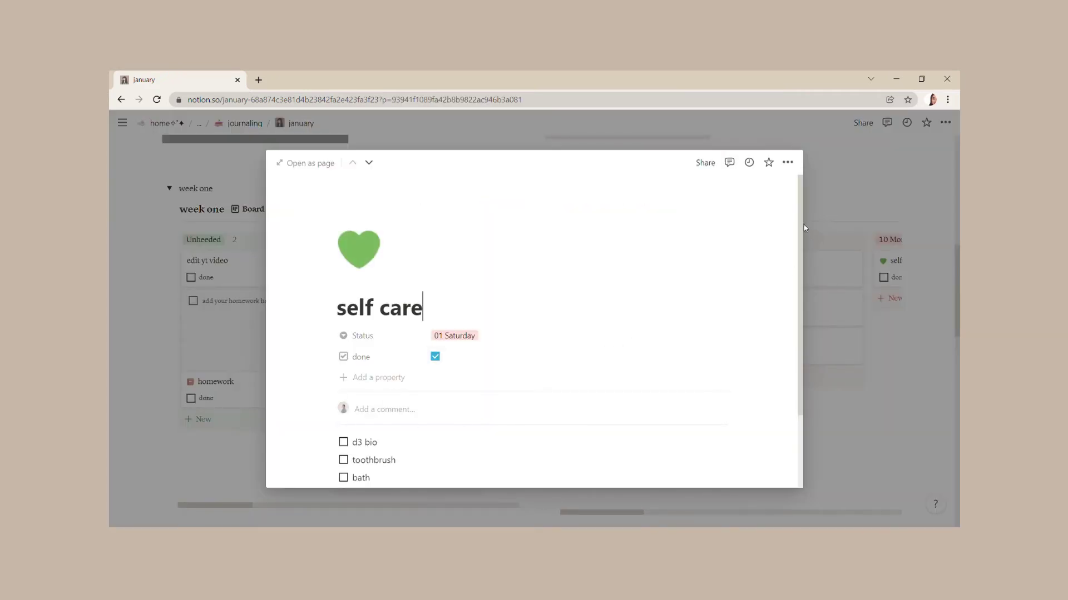
pyautogui.scroll(-2, 795, 267)
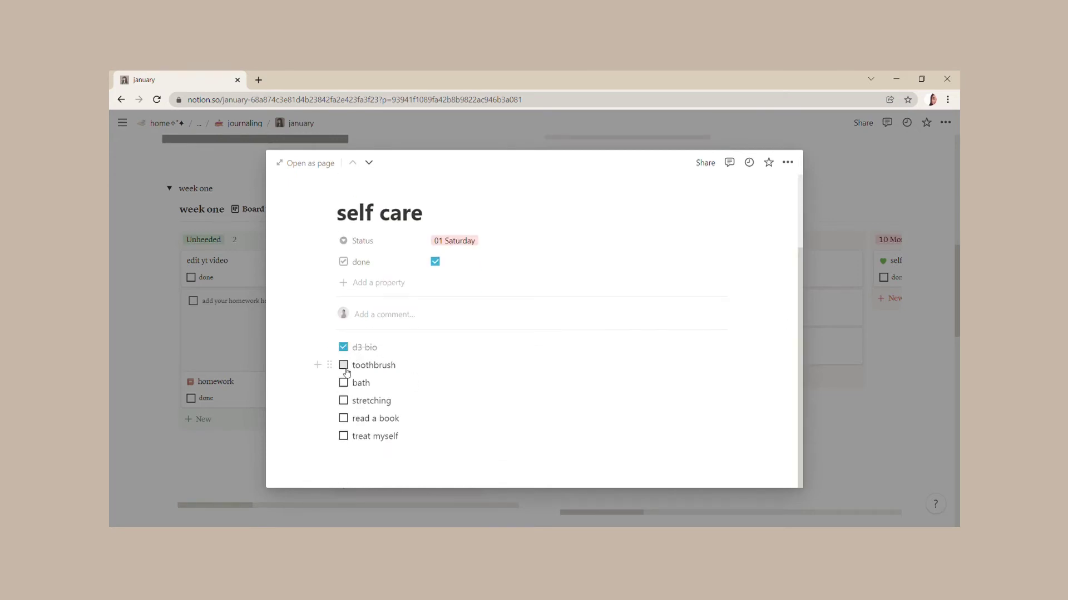
pyautogui.click(344, 367)
pyautogui.click(346, 389)
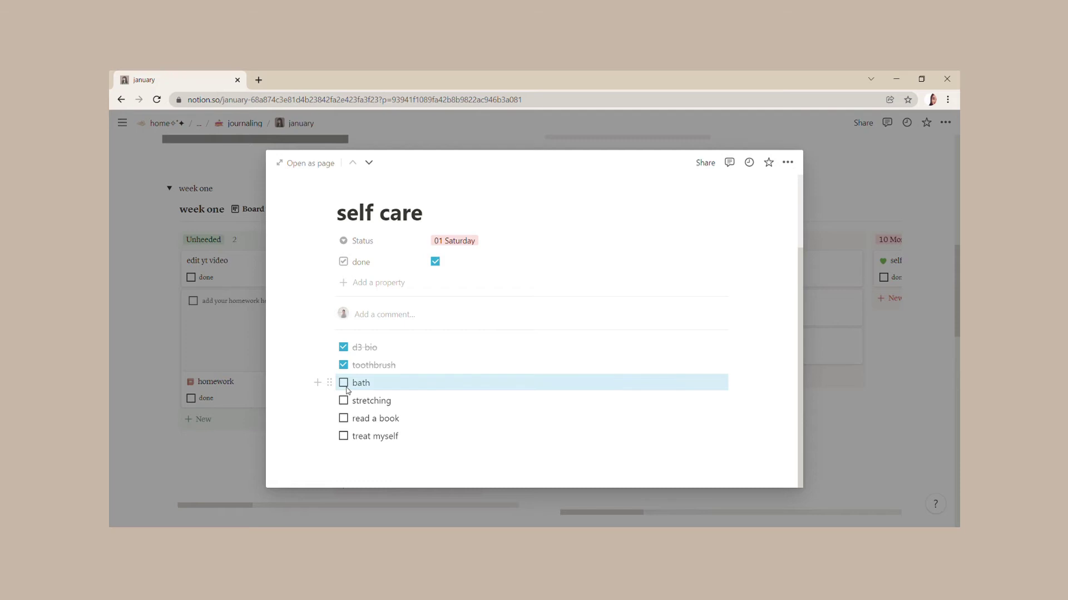
pyautogui.click(224, 431)
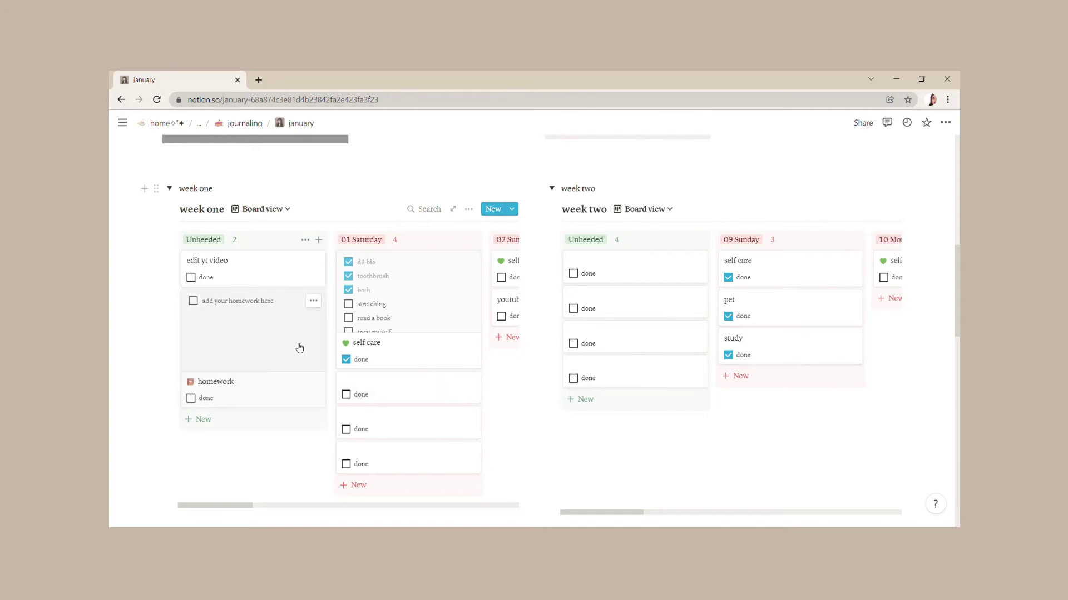
# Collapse the week one, two, three, four and four.two boards.
pyautogui.scroll(1, 334, 278)
pyautogui.click(169, 249)
pyautogui.click(552, 249)
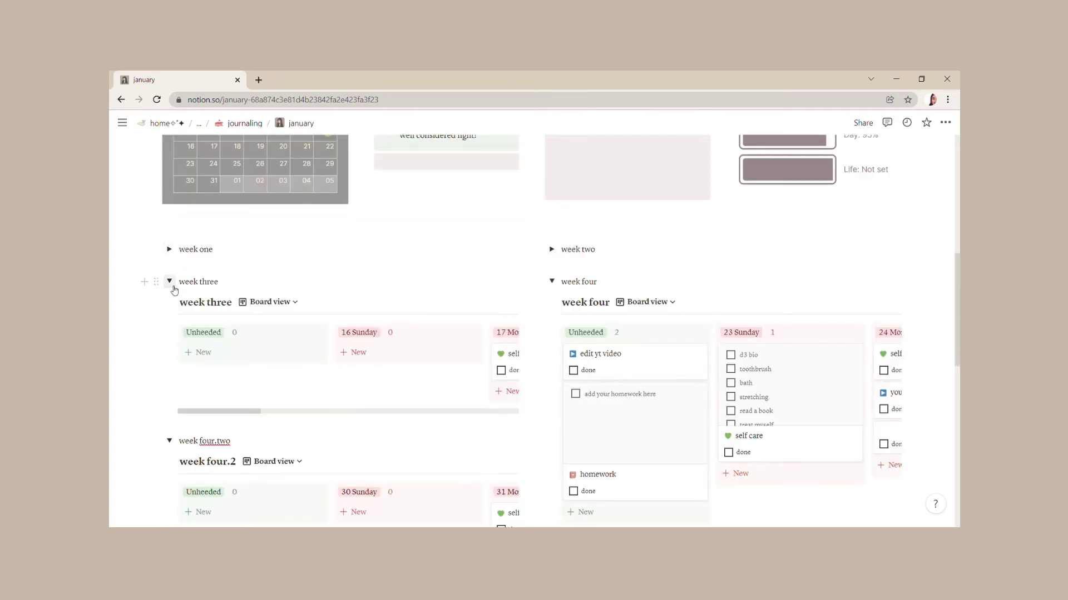
pyautogui.click(169, 282)
pyautogui.click(552, 281)
pyautogui.click(169, 317)
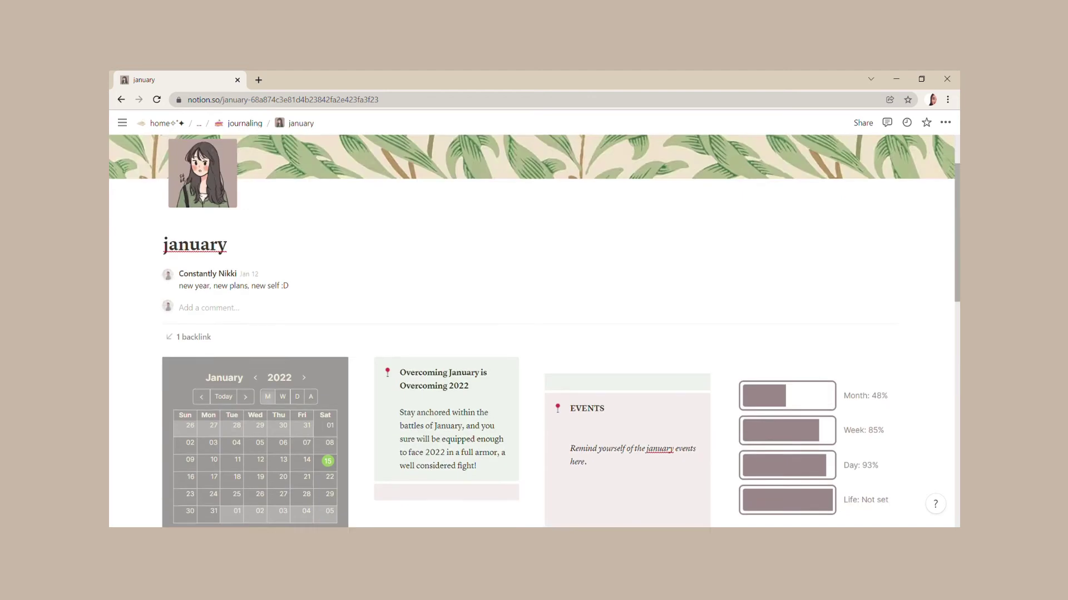
# Expand the week two board and scroll down to the brain dump gallery card.
pyautogui.scroll(-3, 174, 210)
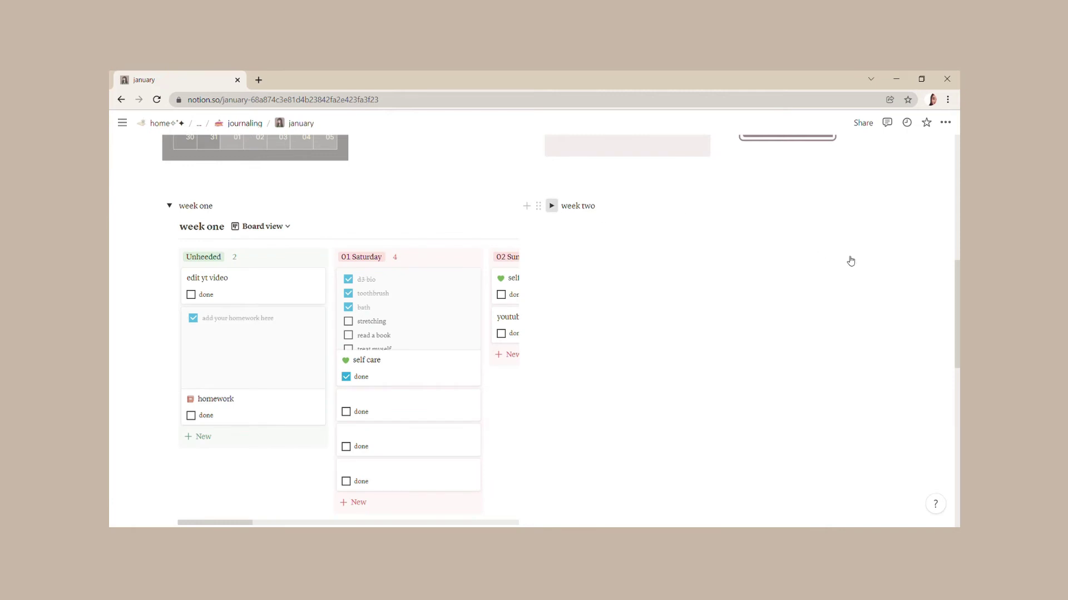
pyautogui.click(551, 206)
pyautogui.scroll(-2, 561, 331)
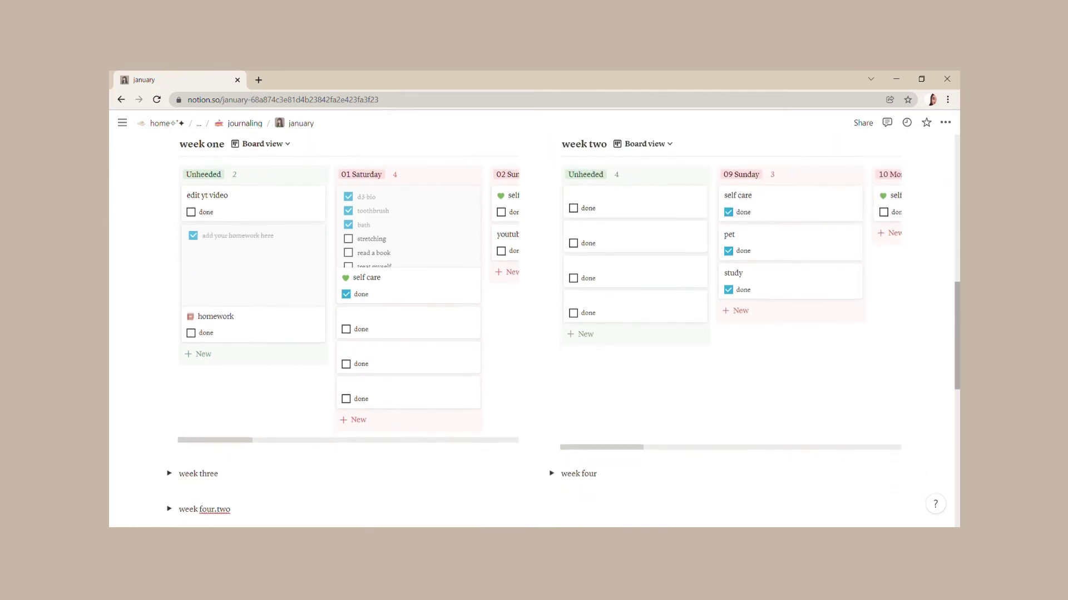
pyautogui.scroll(2, 534, 331)
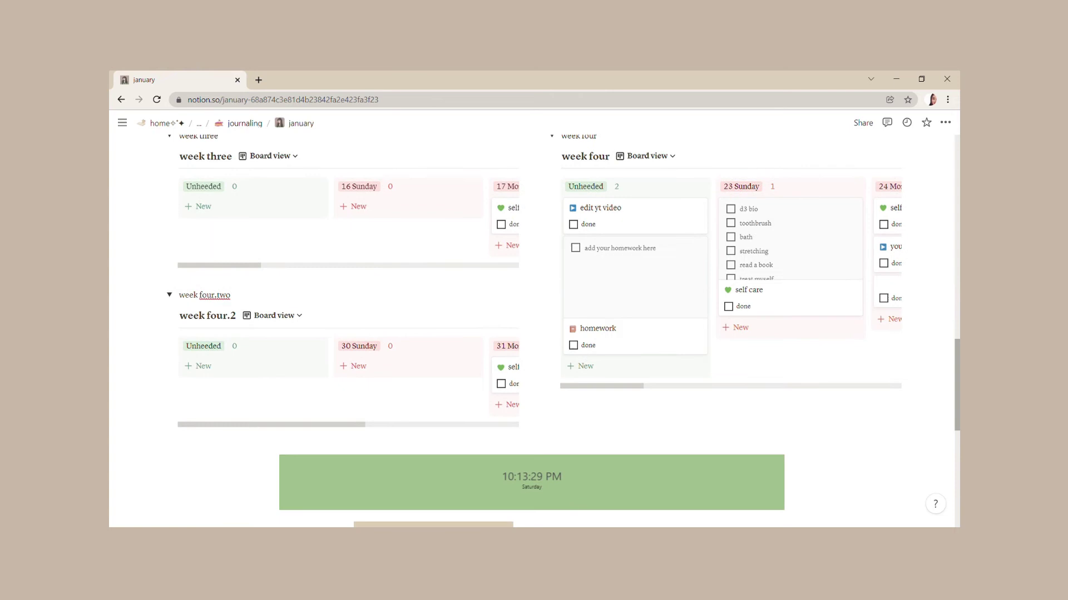
pyautogui.scroll(-1, 533, 331)
pyautogui.scroll(-2, 734, 361)
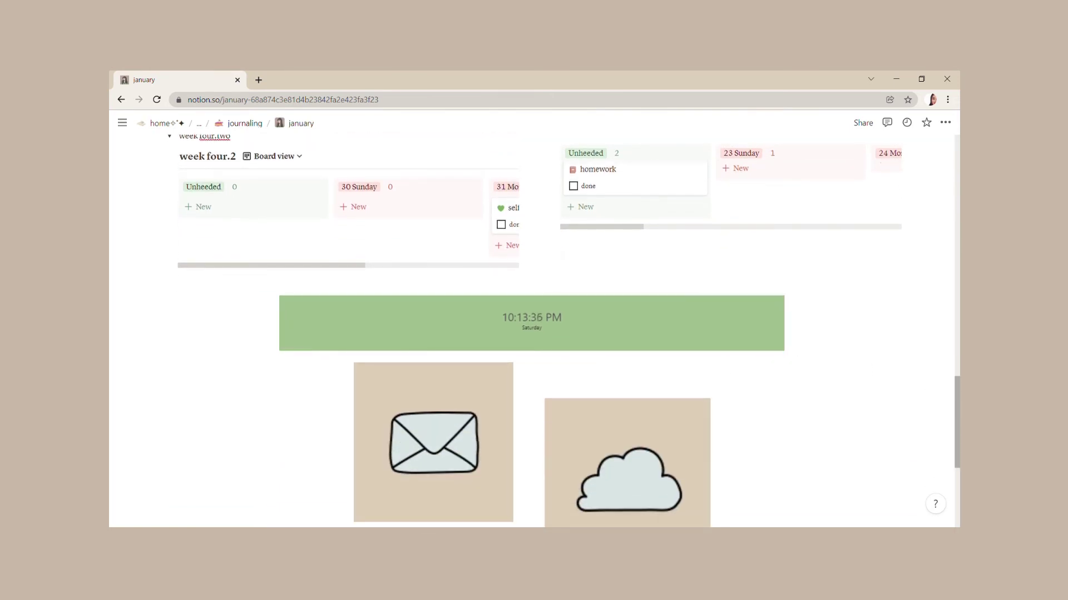
pyautogui.scroll(-3, 534, 361)
pyautogui.scroll(-1, 533, 331)
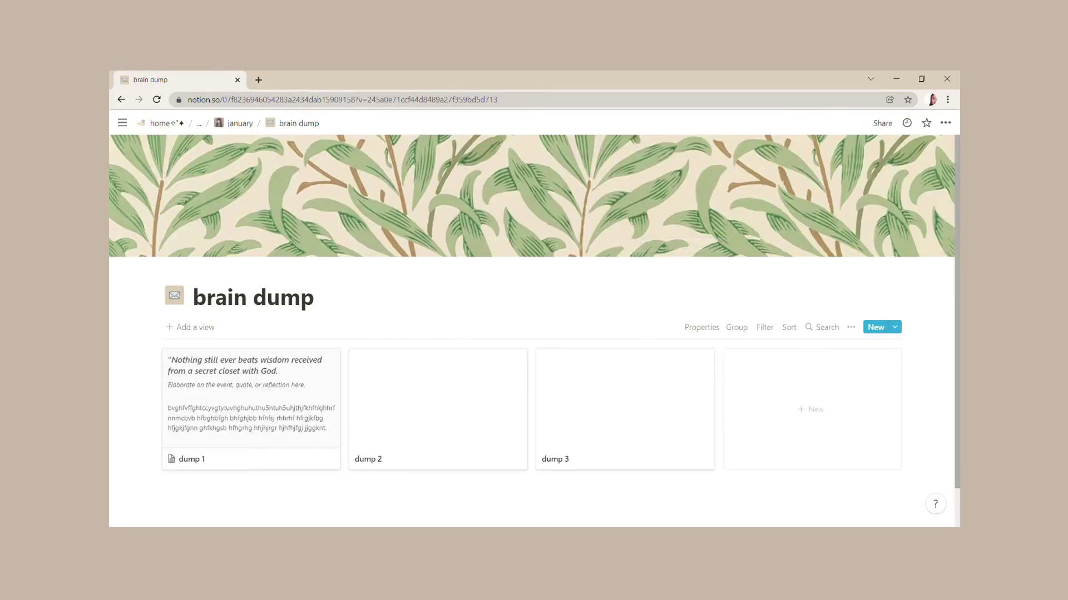
# Open dump 1 and add the line 'hgfjhdsegf hejhfke uehf' below its paragraph.
pyautogui.click(303, 398)
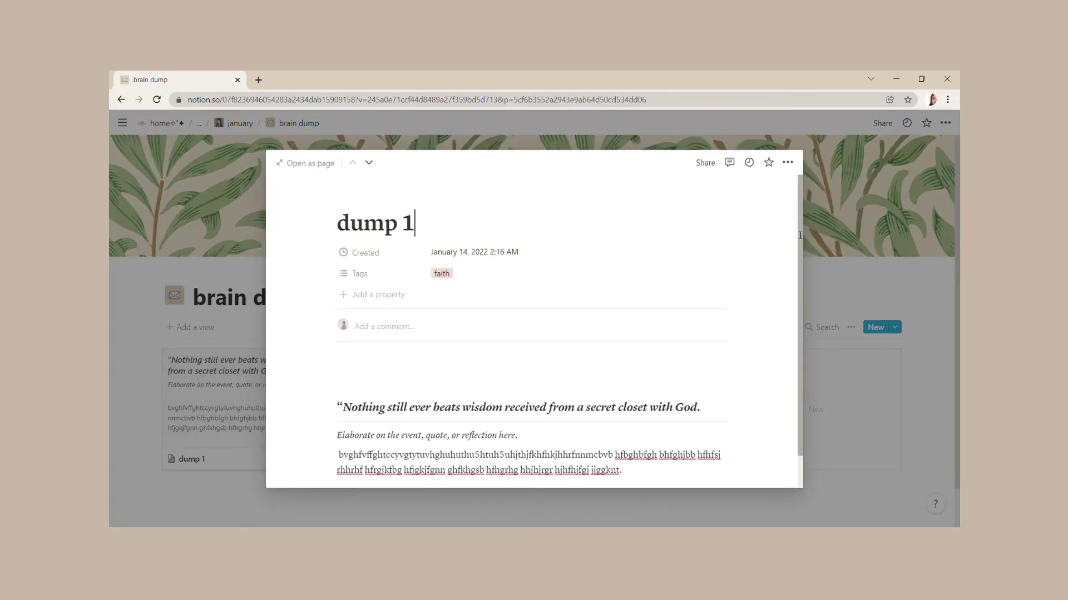
pyautogui.moveTo(801, 276); pyautogui.dragTo(805, 328)
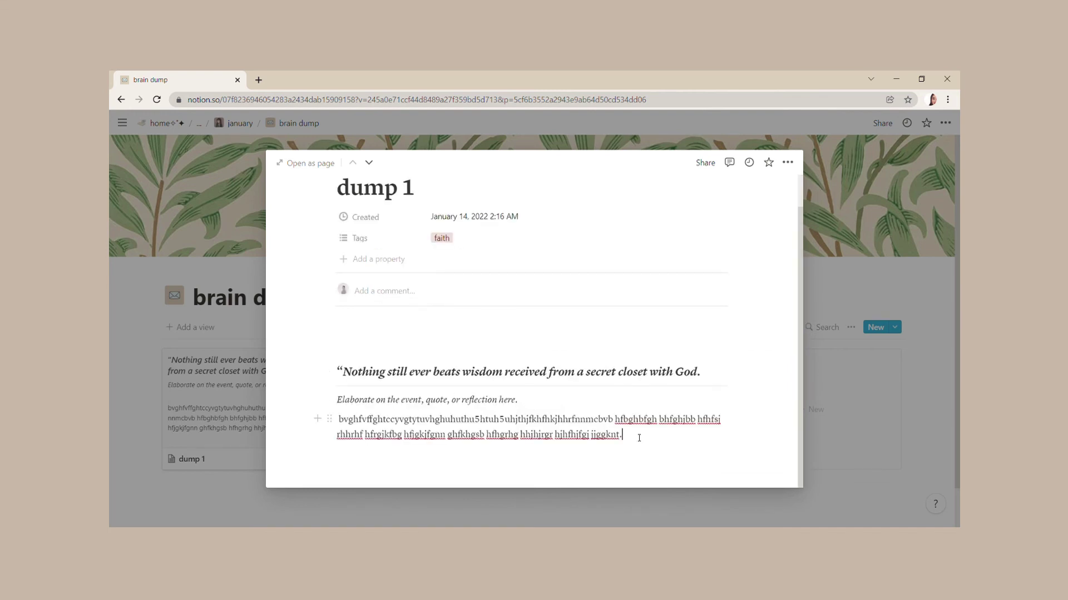
pyautogui.press('Return')
pyautogui.write('hgfjhdsegf')
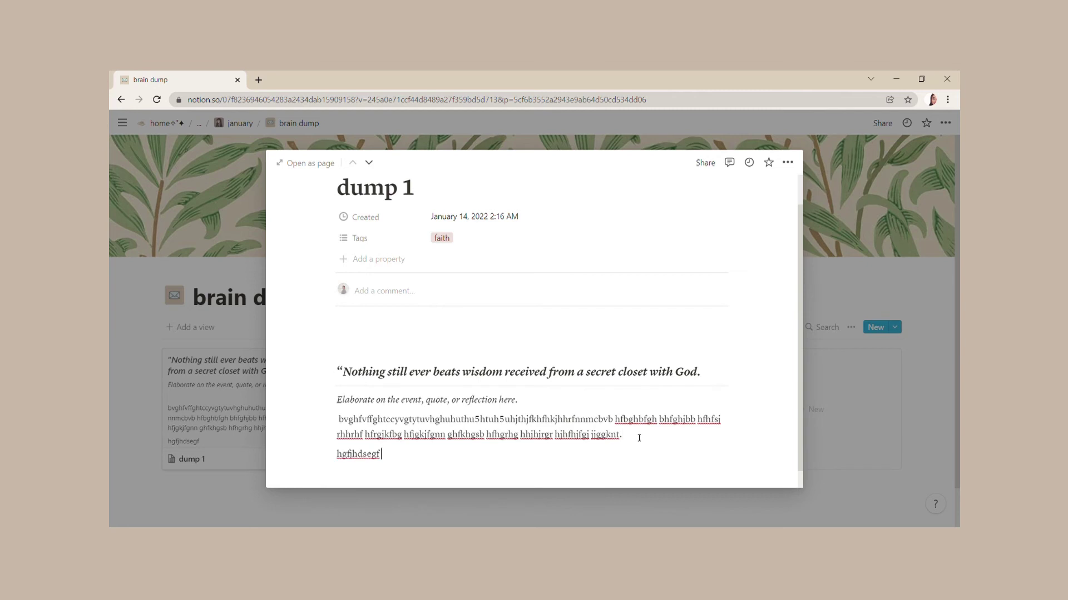
pyautogui.write(' hejhfke uehfjefh')
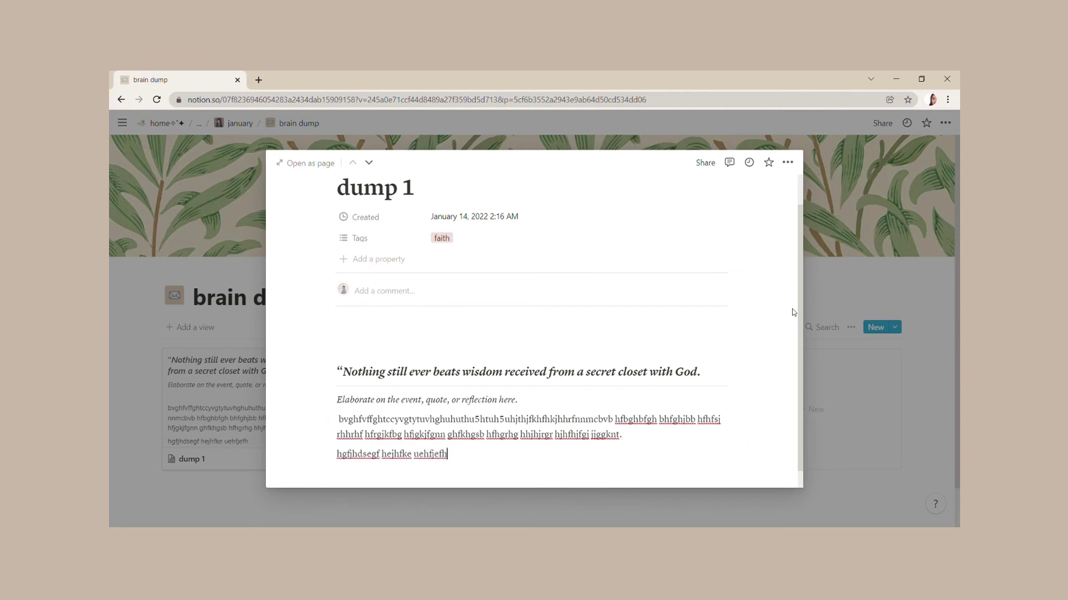
pyautogui.scroll(1, 804, 278)
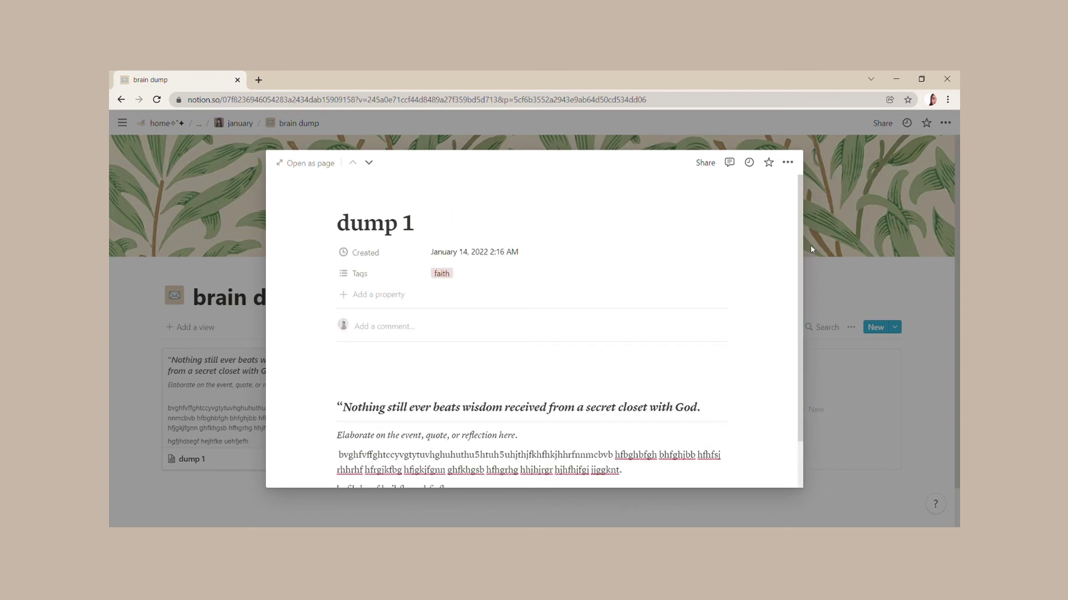
# Add then remove the self love and assessment tags, keeping only faith, and close dump 1.
pyautogui.click(486, 273)
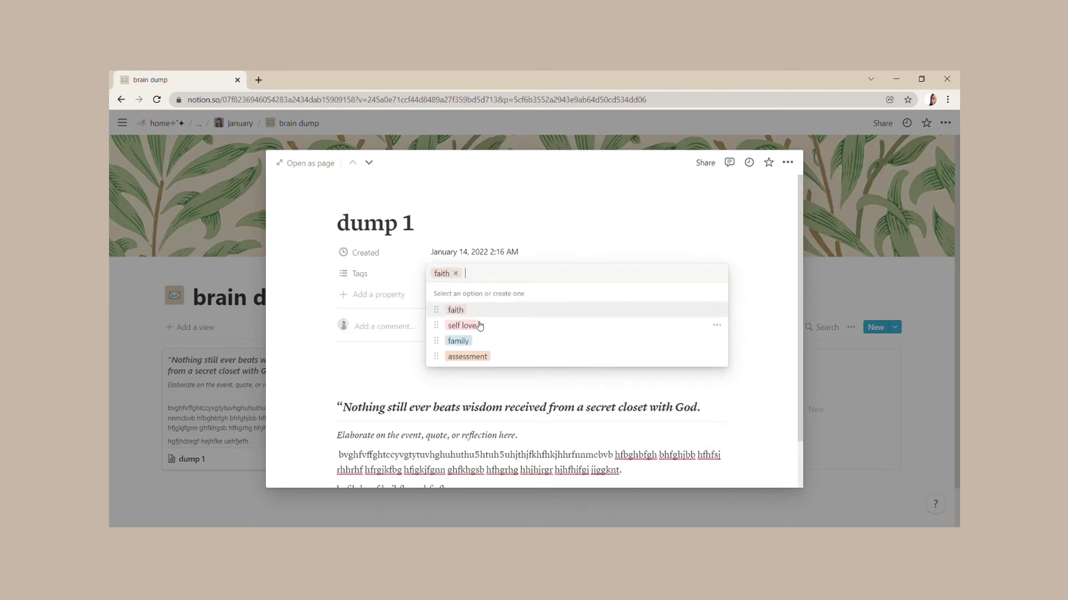
pyautogui.click(461, 326)
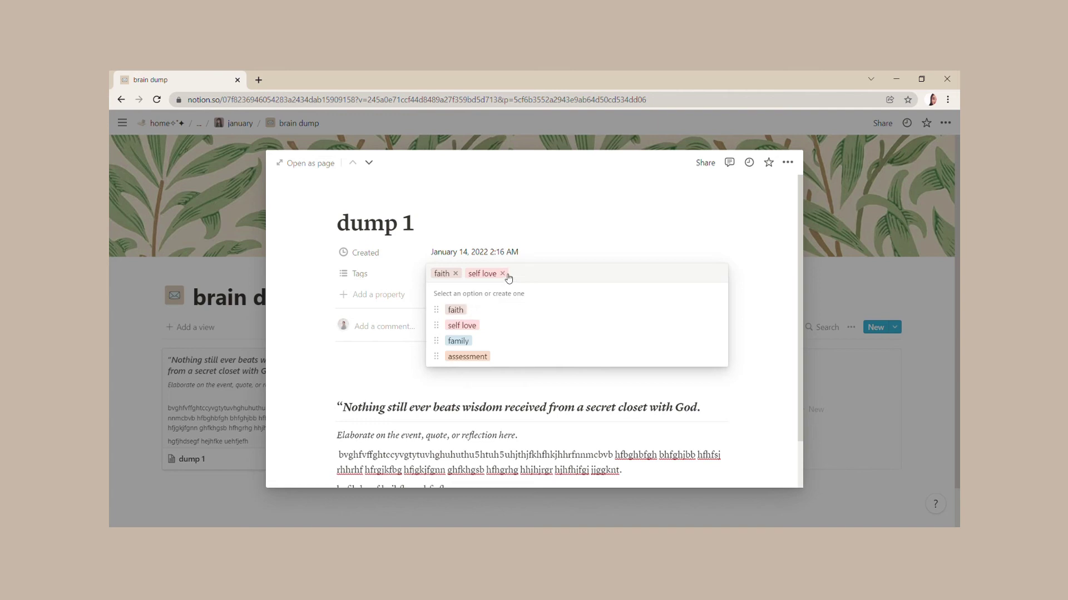
pyautogui.click(504, 274)
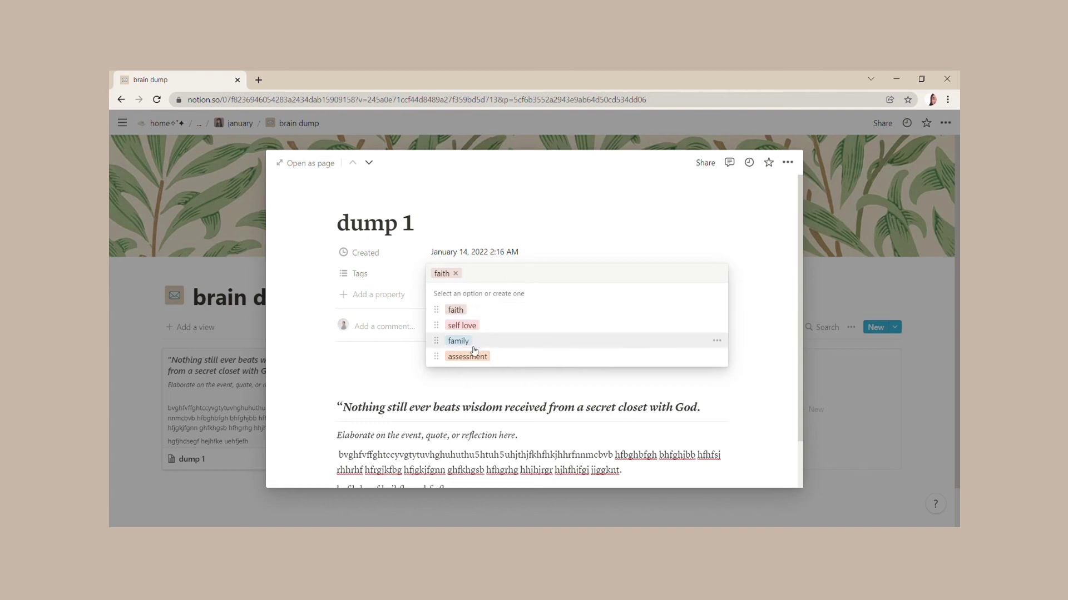
pyautogui.click(517, 357)
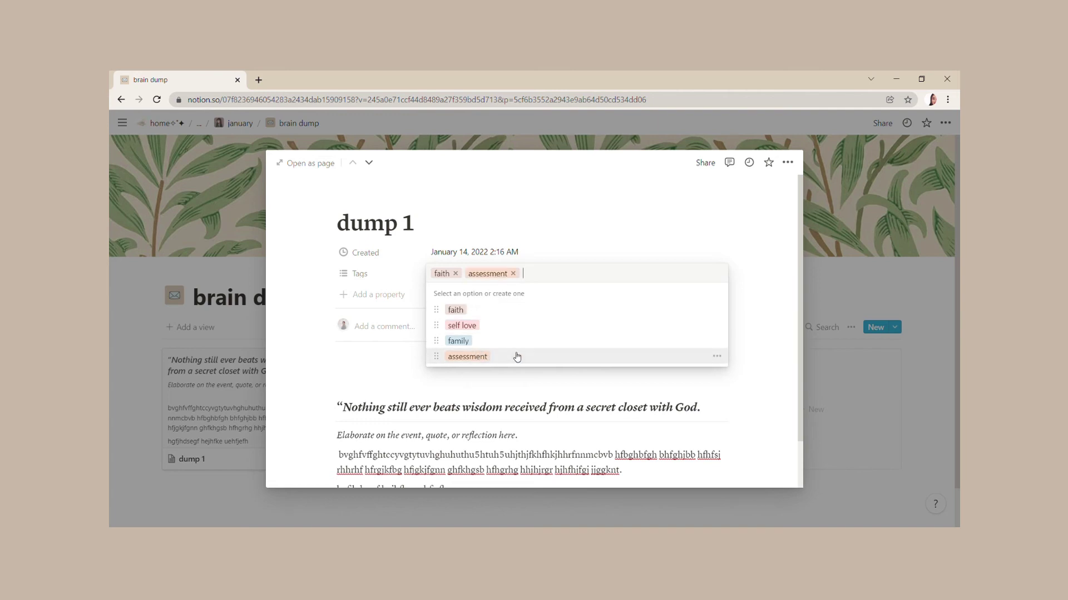
pyautogui.click(513, 274)
pyautogui.click(893, 409)
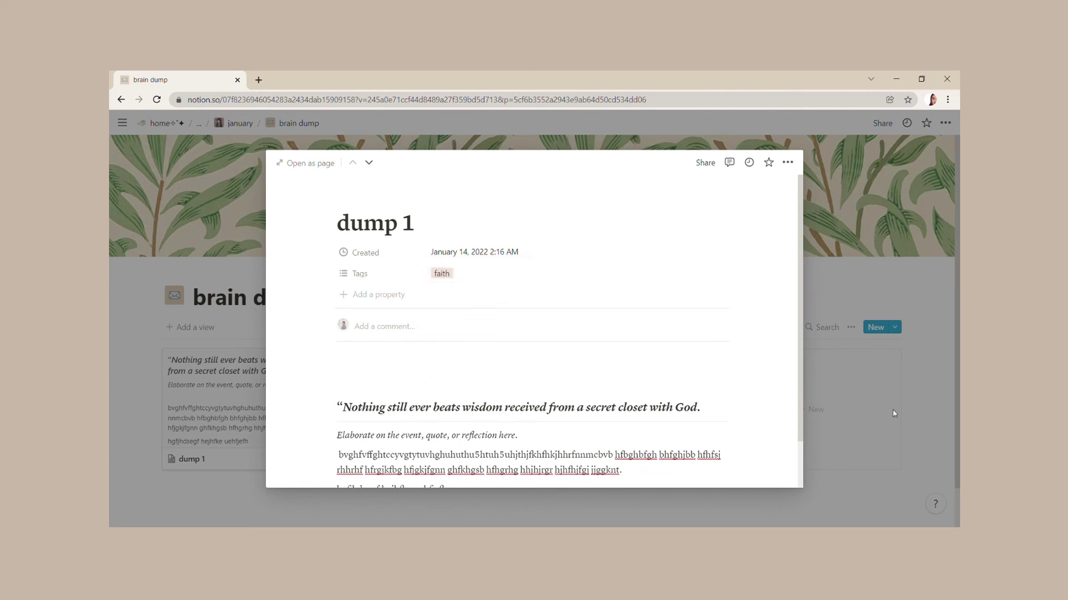
pyautogui.click(893, 409)
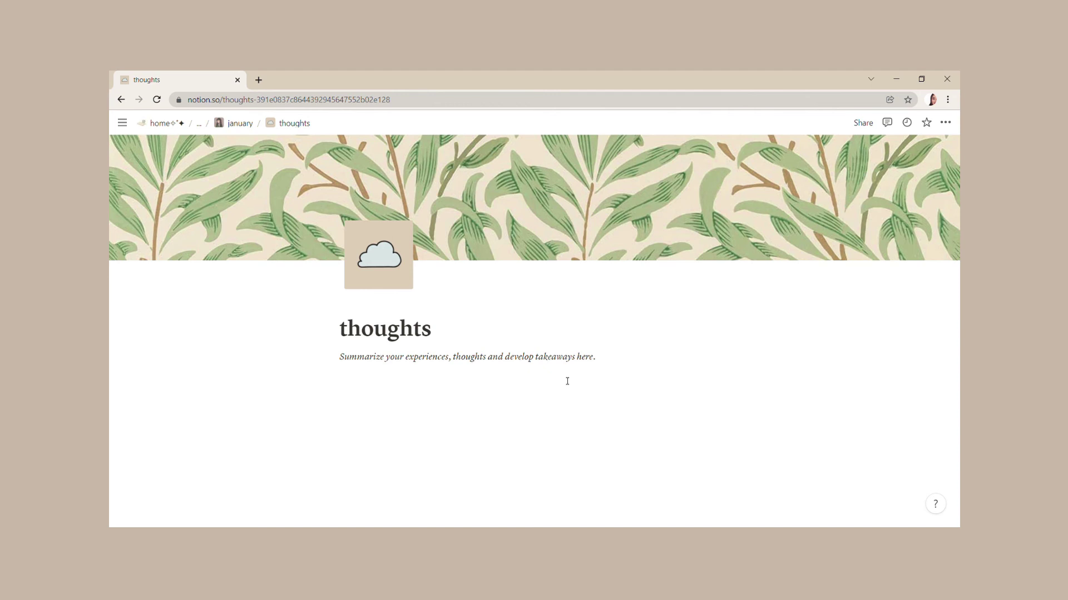
# Go back from the thoughts page to the january journal page.
pyautogui.hotkey('alt', 'Left')
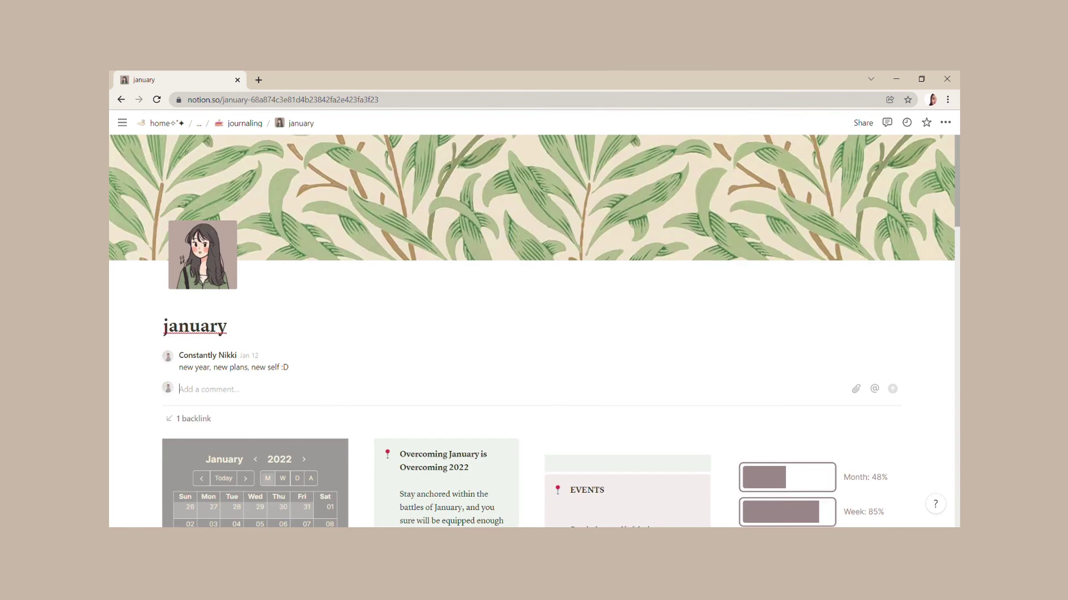
pyautogui.scroll(-2, 534, 331)
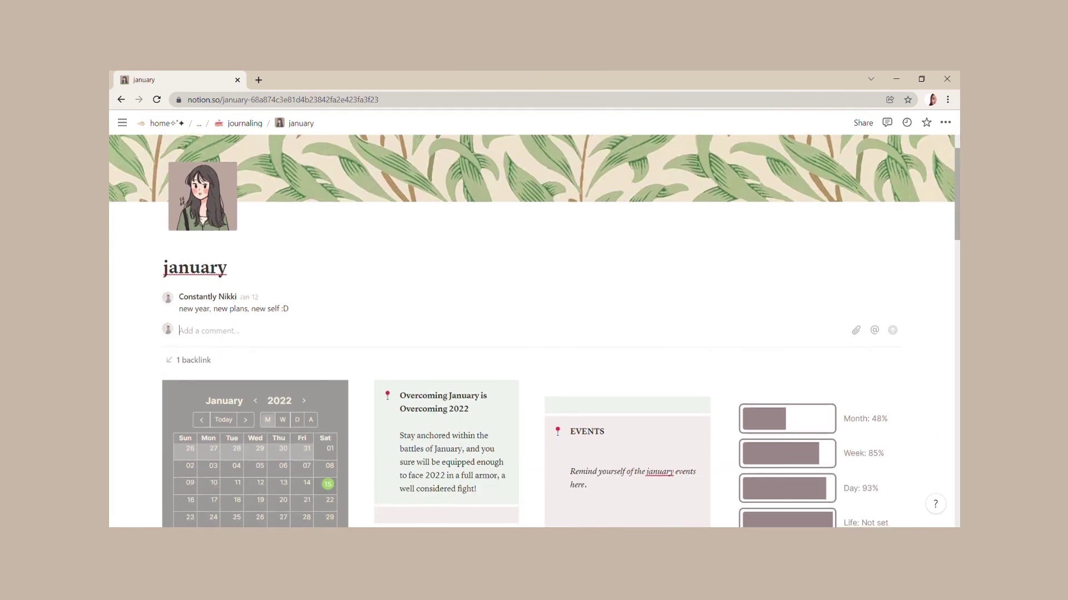
pyautogui.scroll(-2, 534, 331)
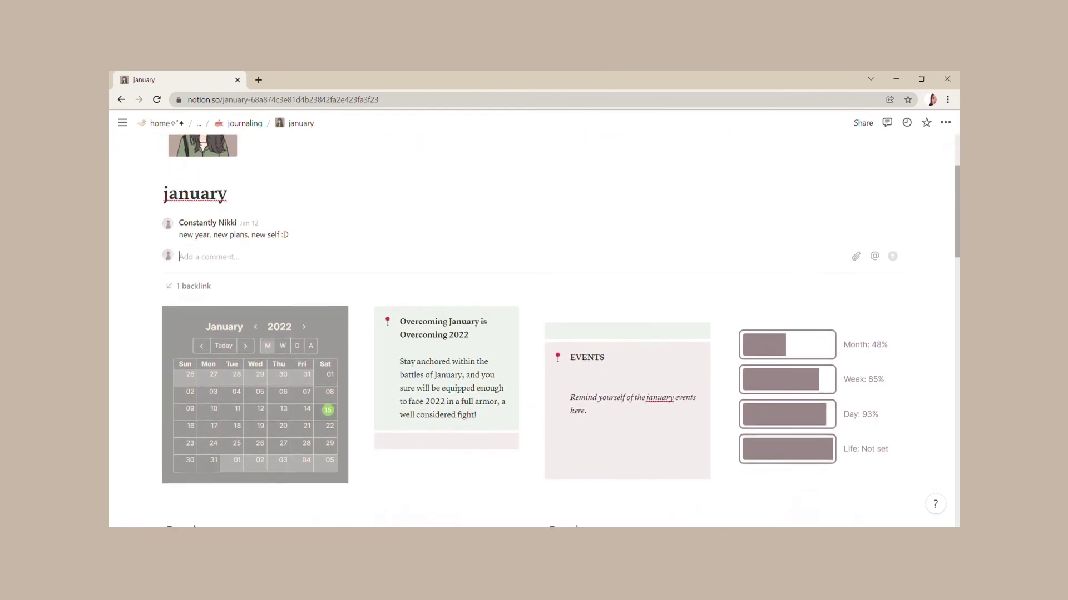
pyautogui.scroll(-3, 532, 331)
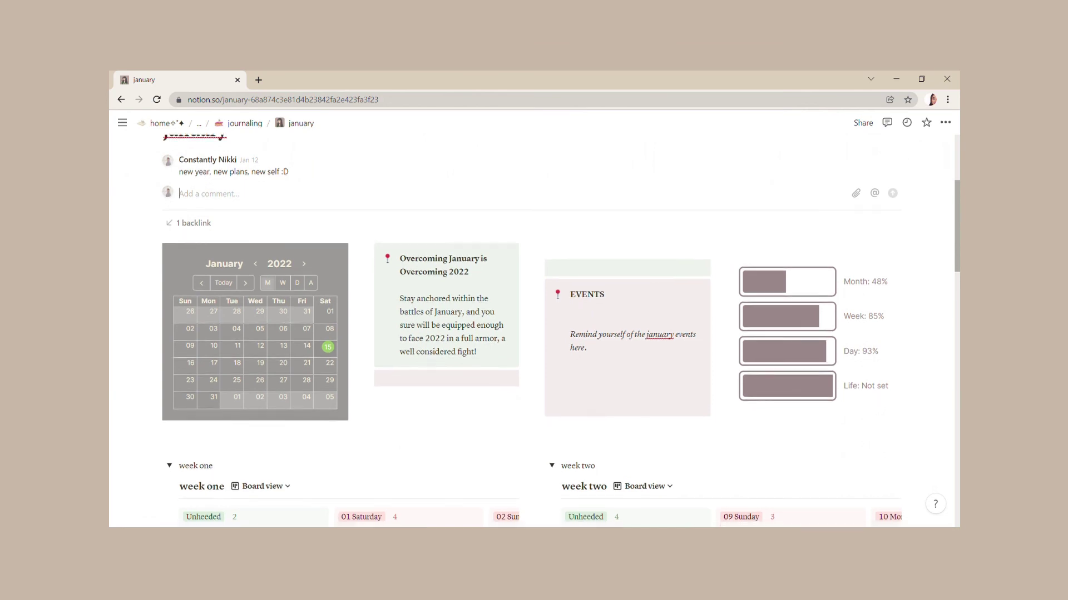
pyautogui.scroll(-1, 532, 331)
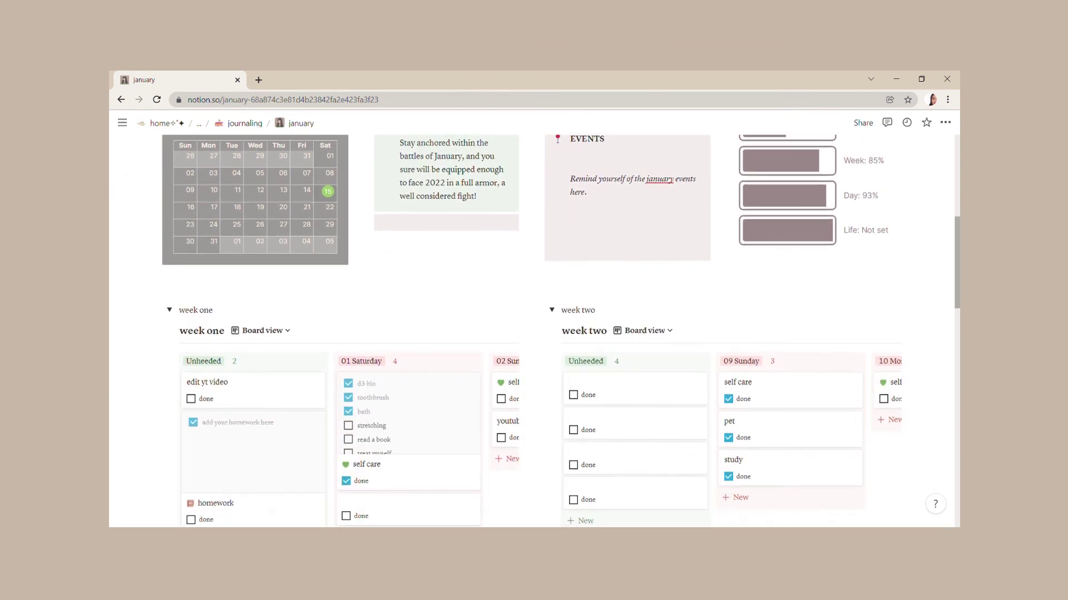
pyautogui.scroll(-10, 532, 331)
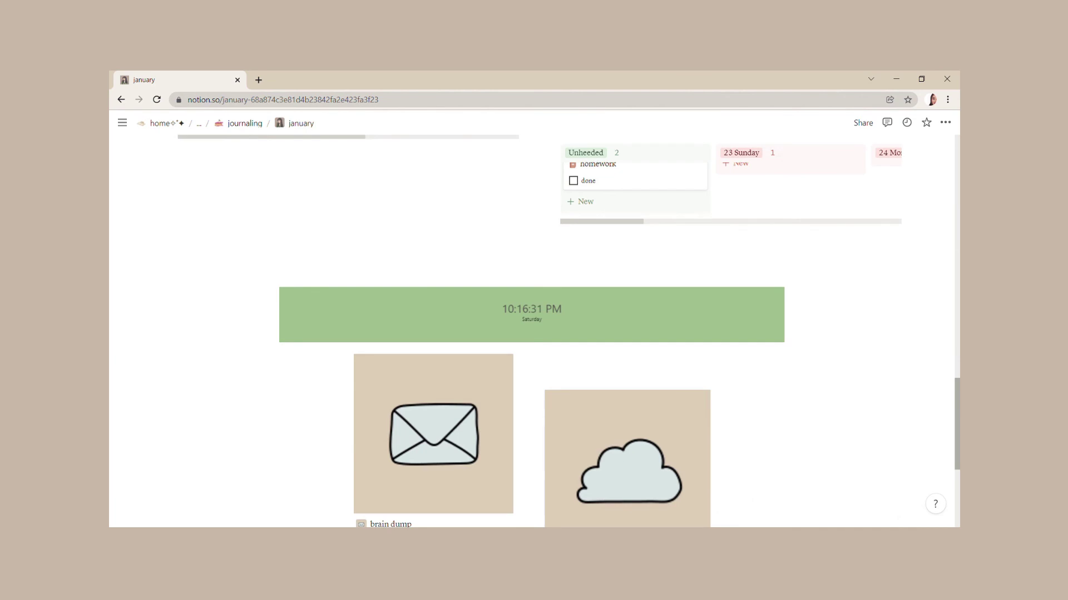